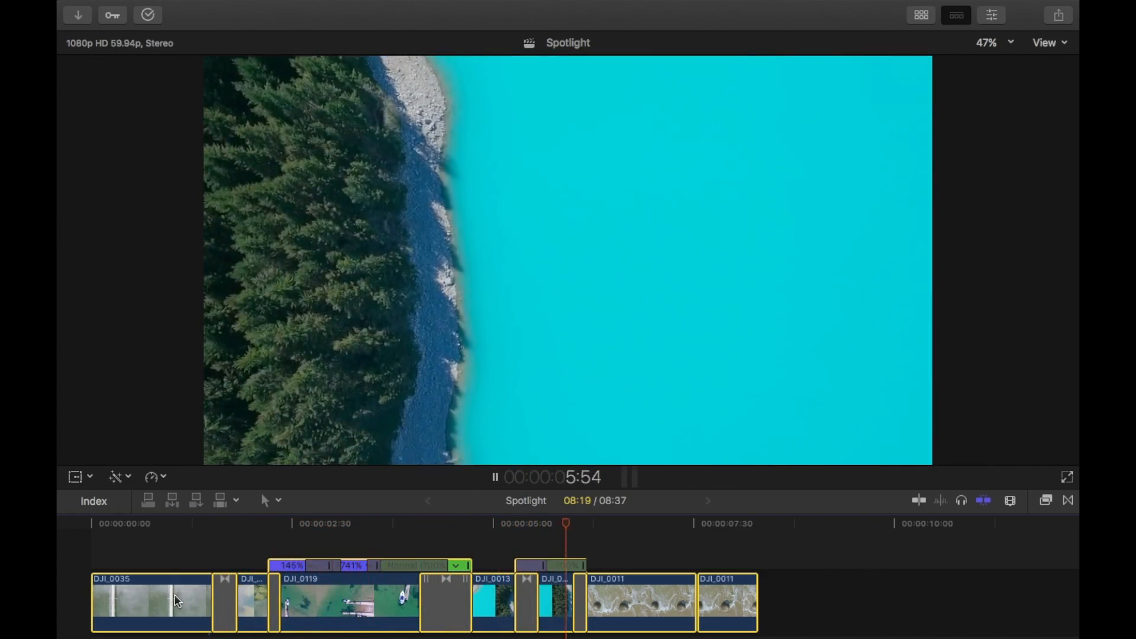
Play back the finished drone clip sequence from the beginning to review its transitions
key("Home")
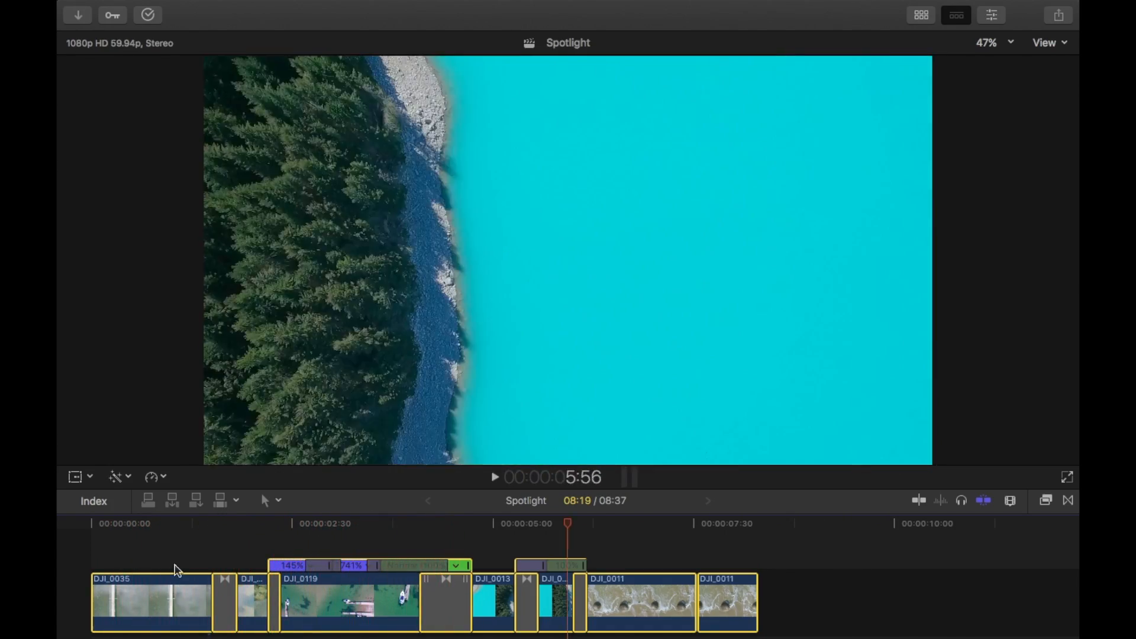
left_click(175, 567)
left_click_drag(173, 554, 275, 592)
key("space")
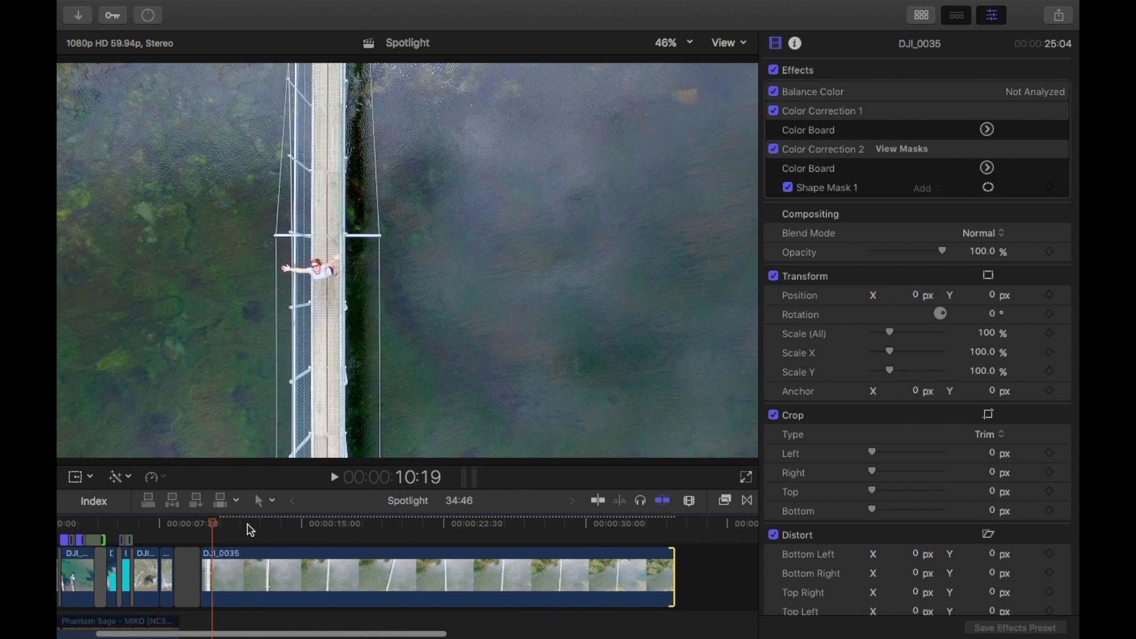
Split the long DJI_0035 clip at 10:50 and 33:36 and remove the section between the cuts
left_click_drag(200, 525, 222, 536)
left_click(224, 582)
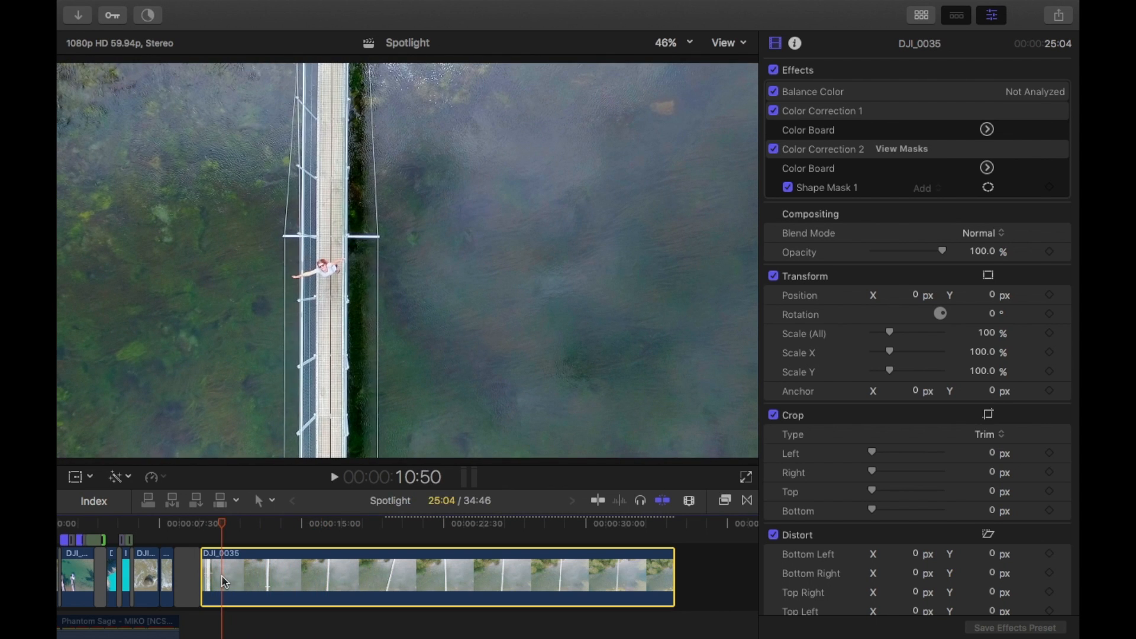
key("super+b")
left_click_drag(223, 524, 654, 525)
left_click(657, 578)
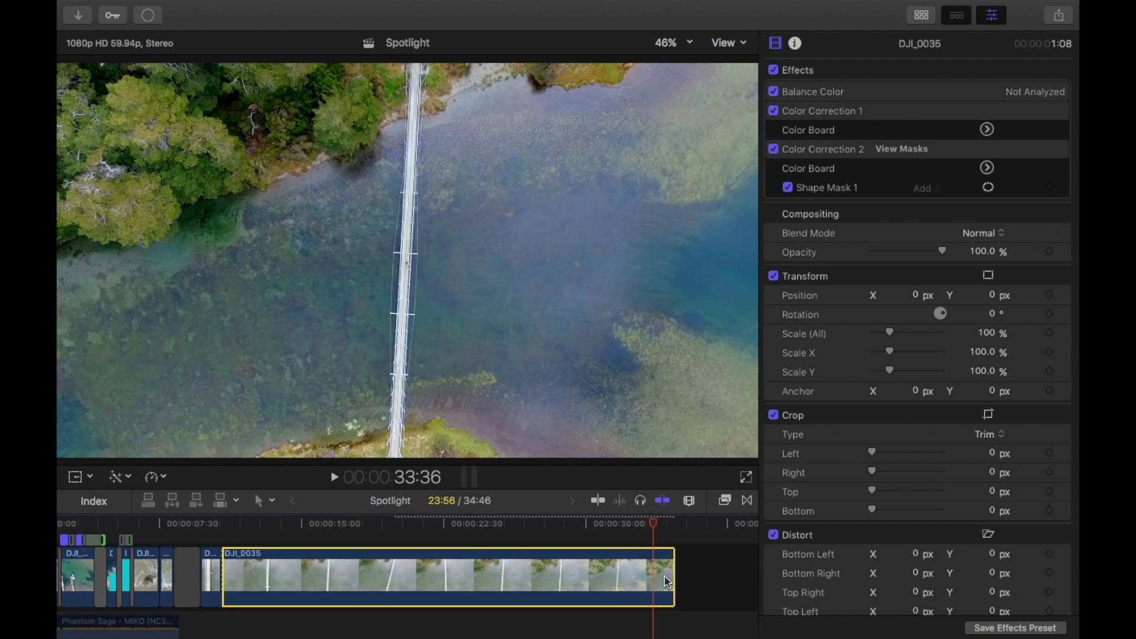
key("super+b")
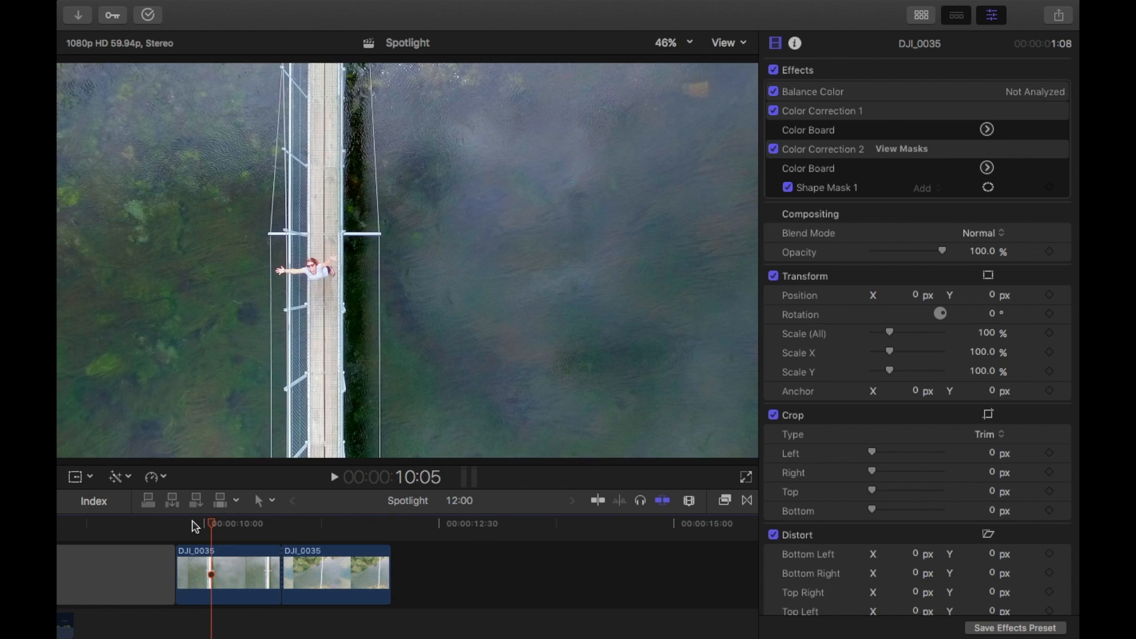
Transform the first DJI_0035 clip to position X 263.4 px, Y -17.1 px and scale 127.43% so the bridge is centred and fills the frame
left_click_drag(203, 525, 241, 527)
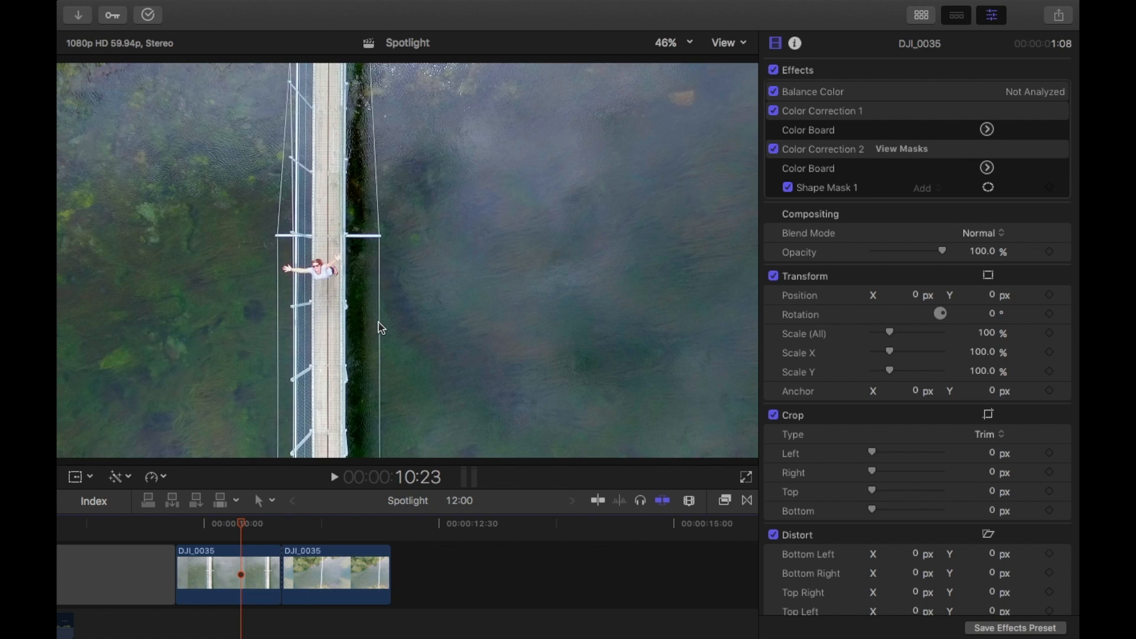
left_click_drag(241, 525, 337, 533)
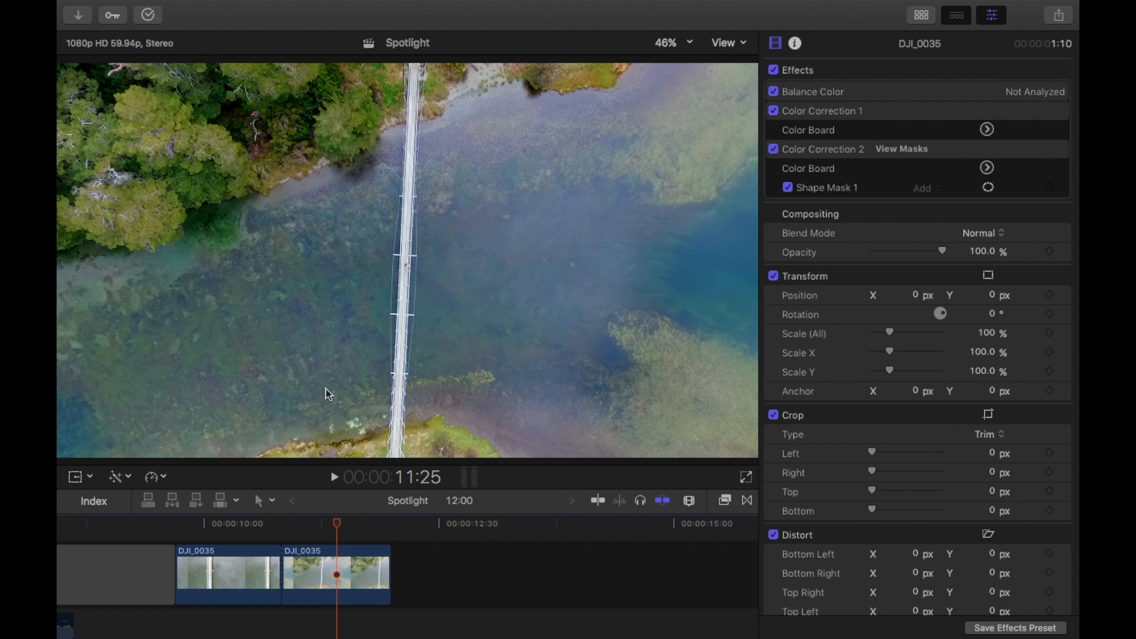
left_click(246, 525)
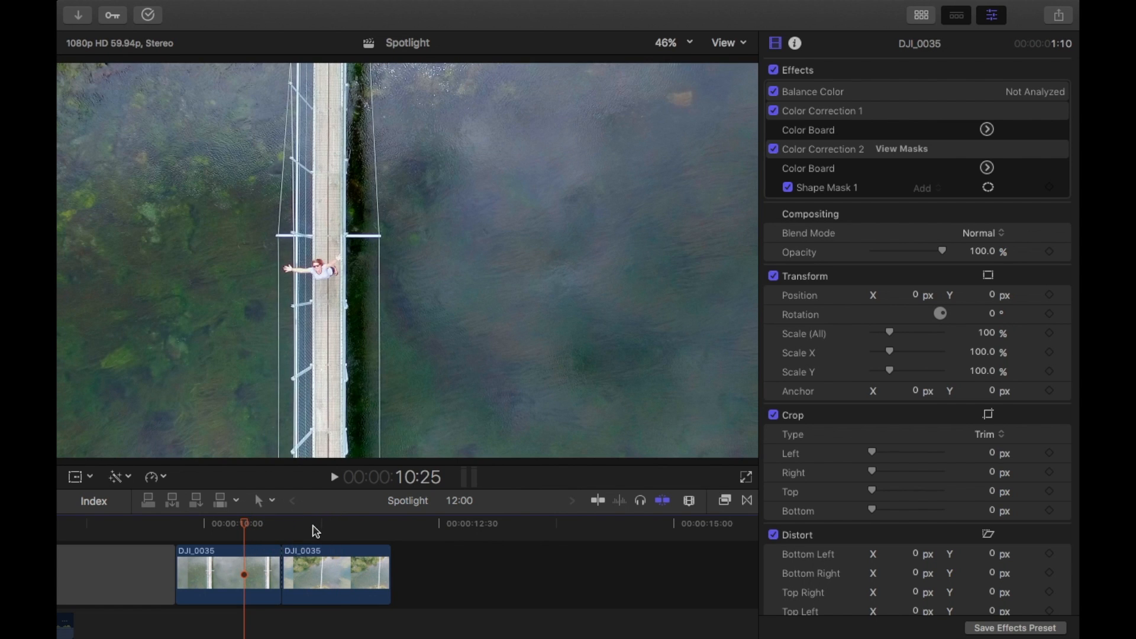
left_click(266, 572)
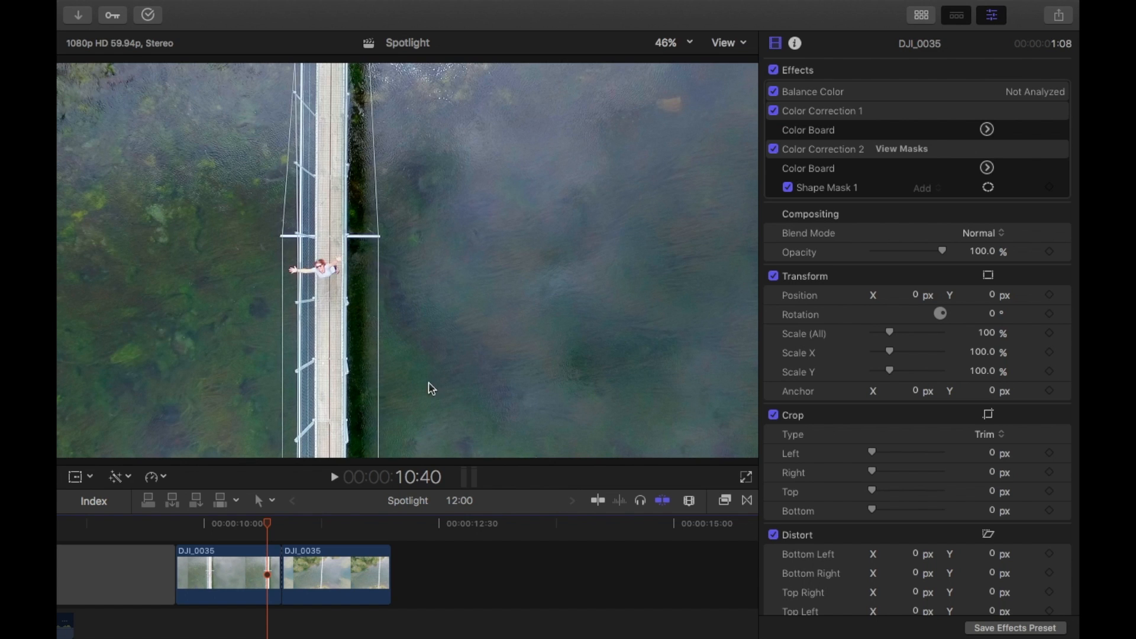
left_click(682, 43)
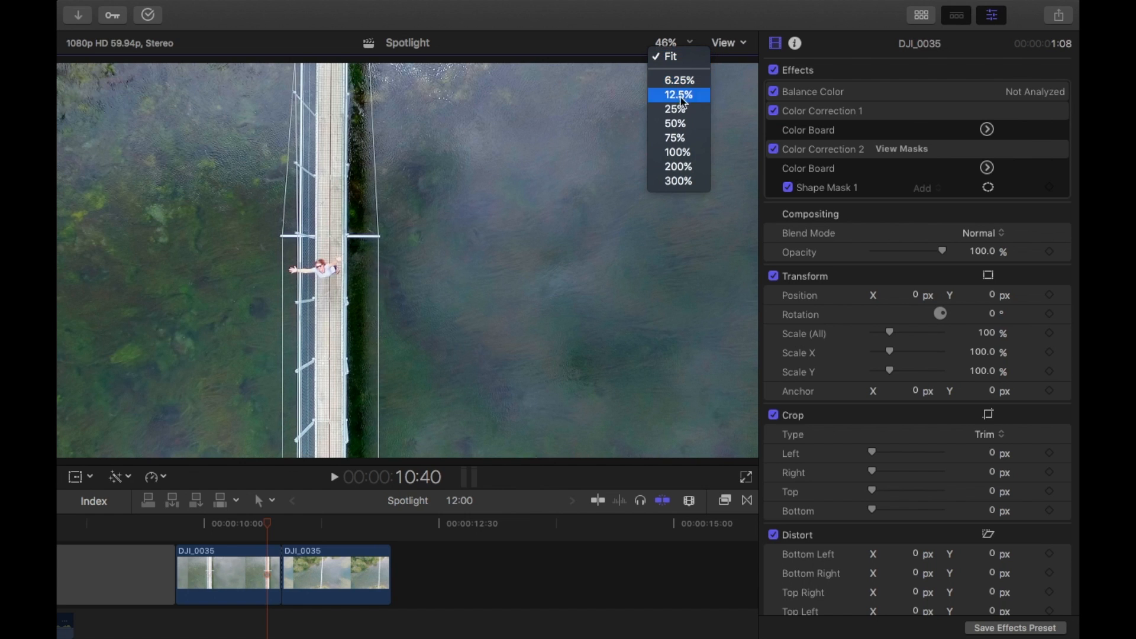
left_click(676, 109)
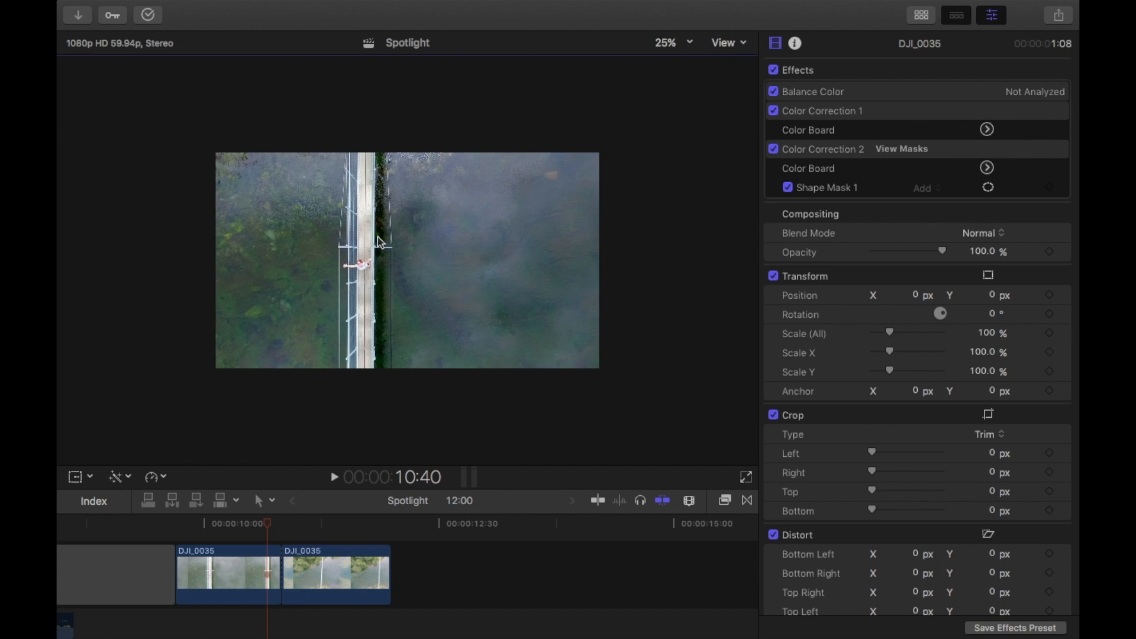
left_click(255, 565)
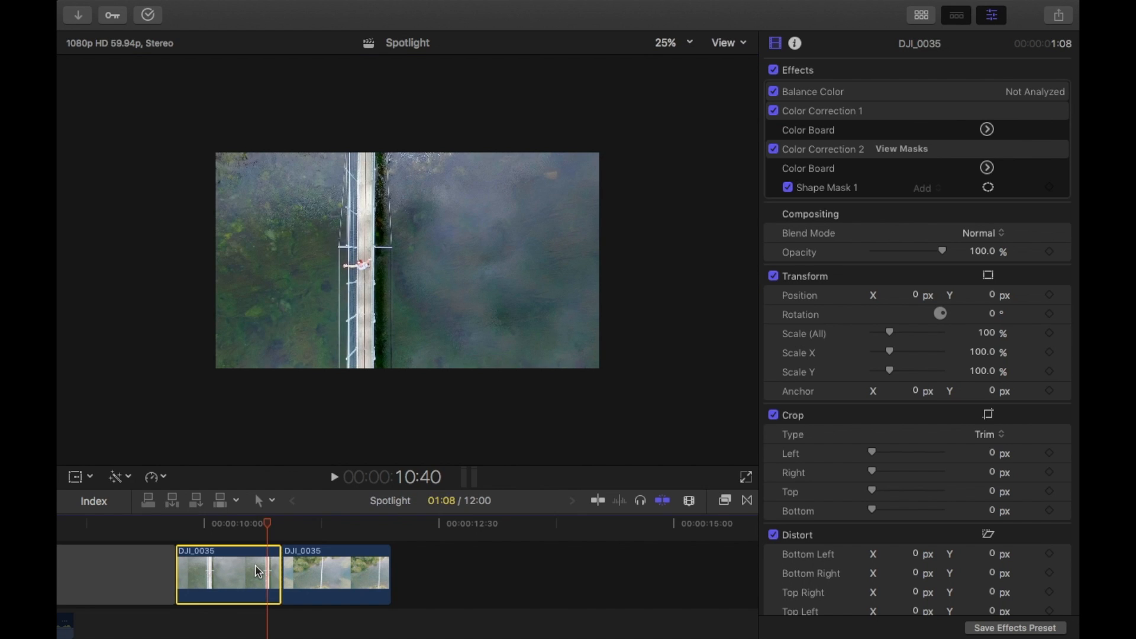
left_click(89, 476)
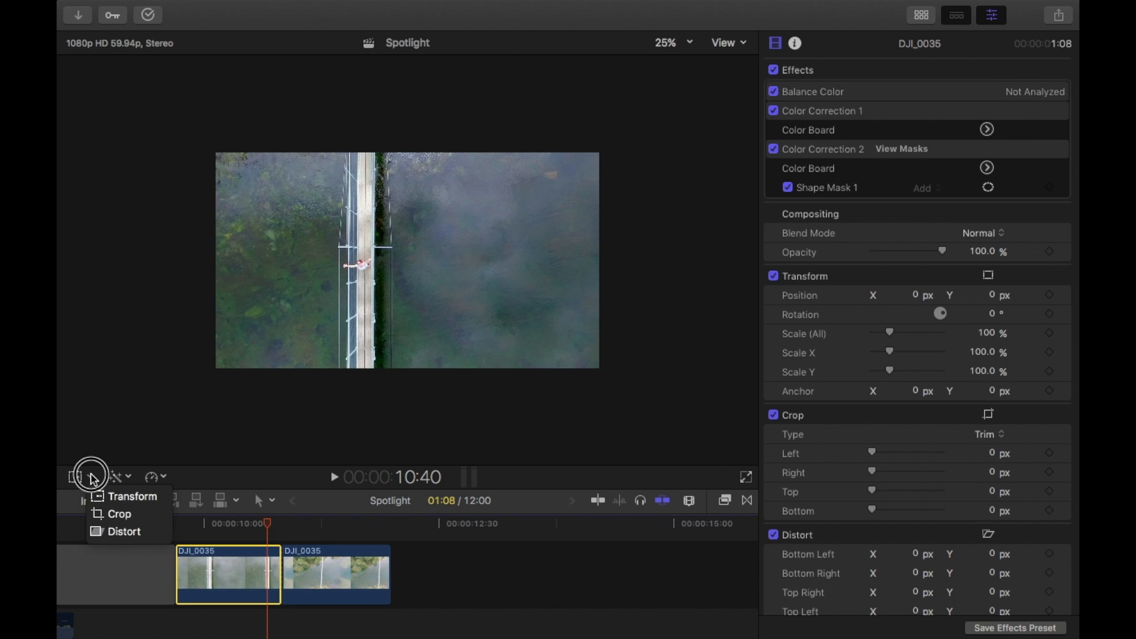
left_click(111, 500)
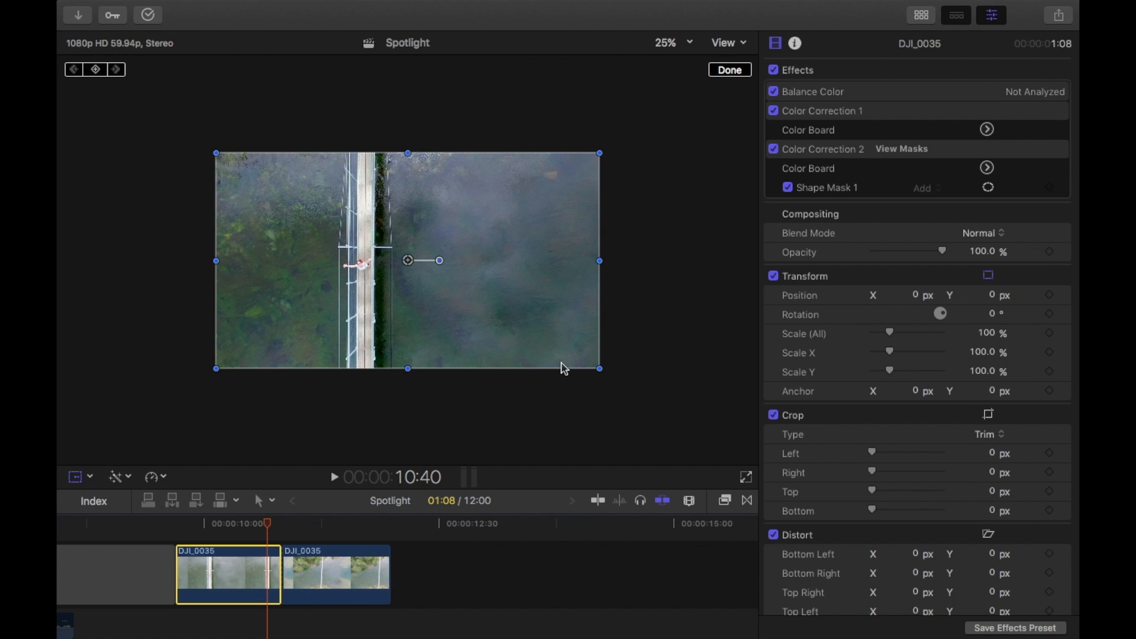
left_click_drag(408, 260, 461, 264)
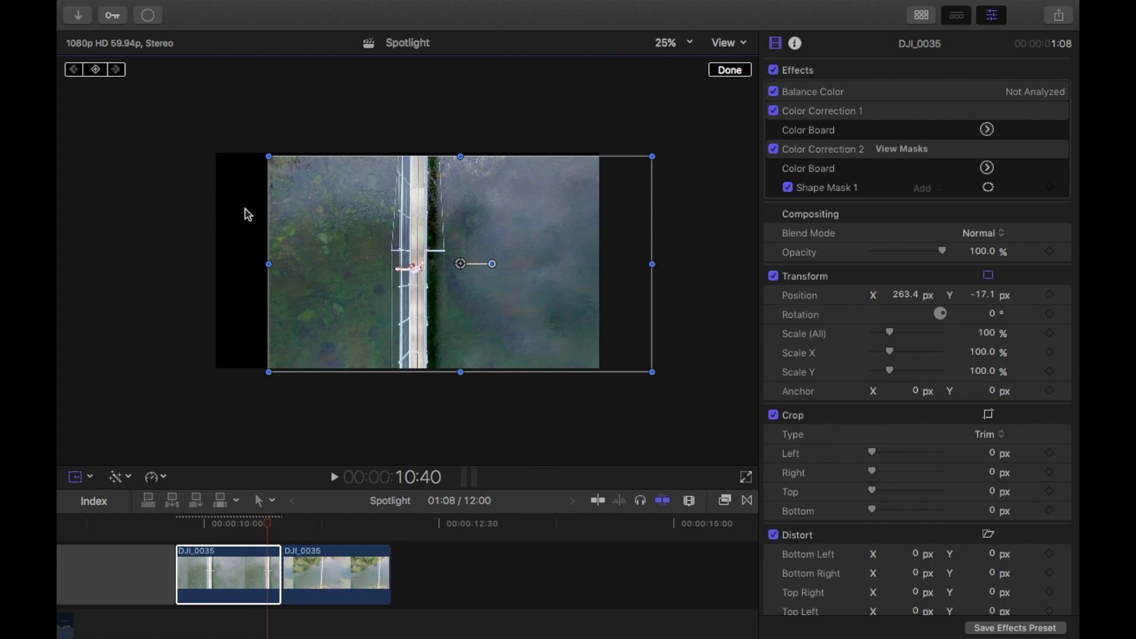
left_click_drag(269, 156, 217, 134)
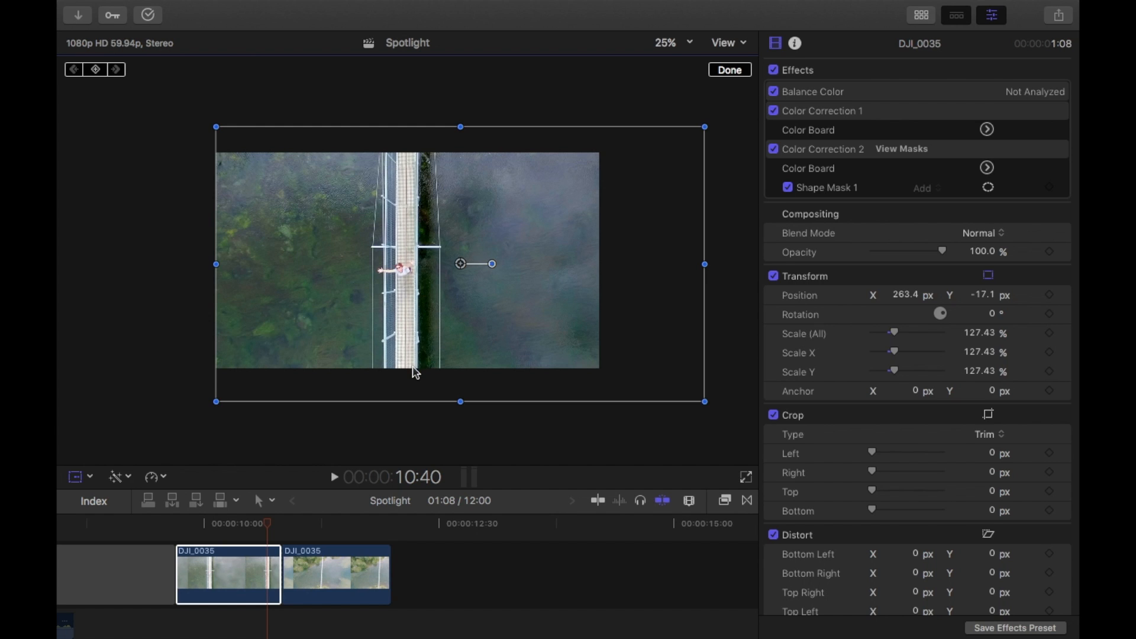
Straighten the bridge in the second DJI_0035 clip with a 1.8° rotation and scale the clip to 113.28% to fill the frame
left_click_drag(270, 533, 306, 529)
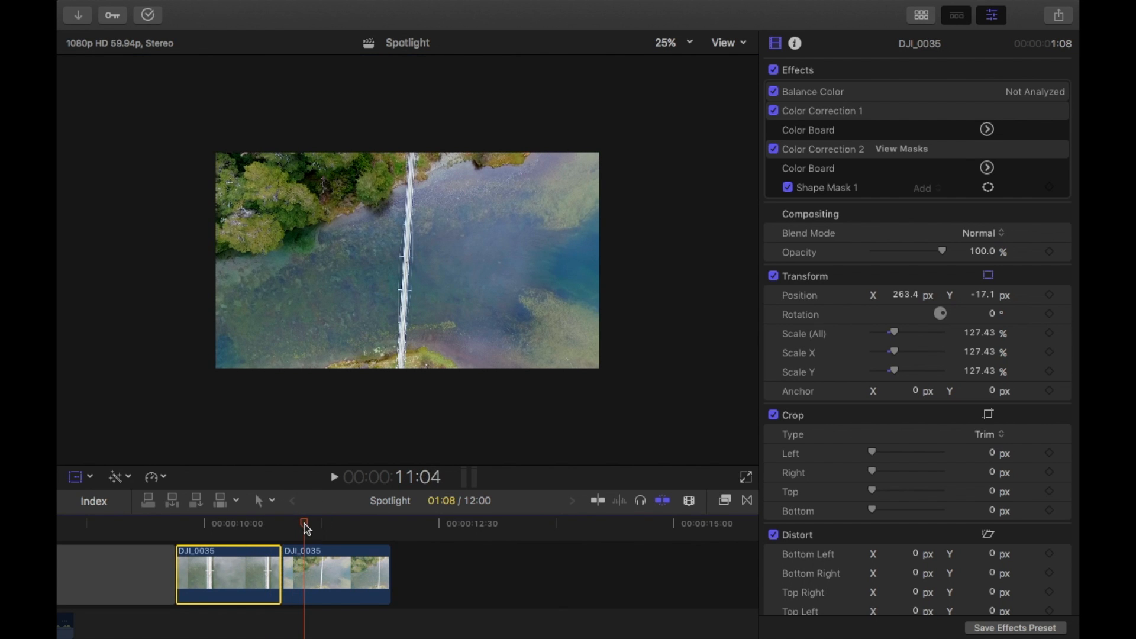
left_click(310, 555)
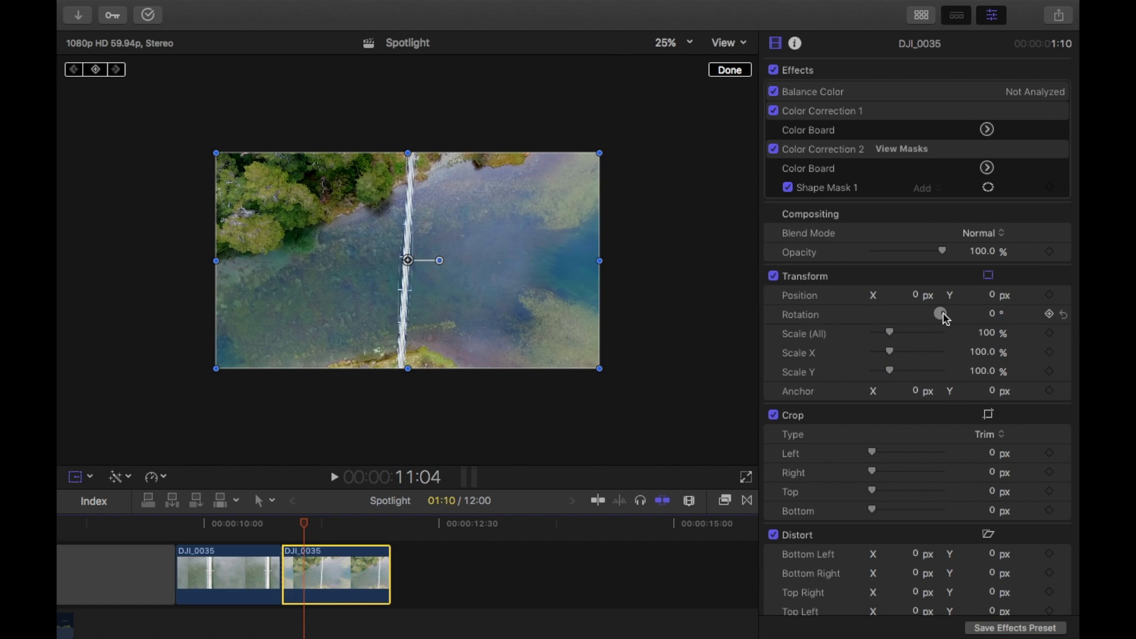
left_click_drag(945, 317, 955, 317)
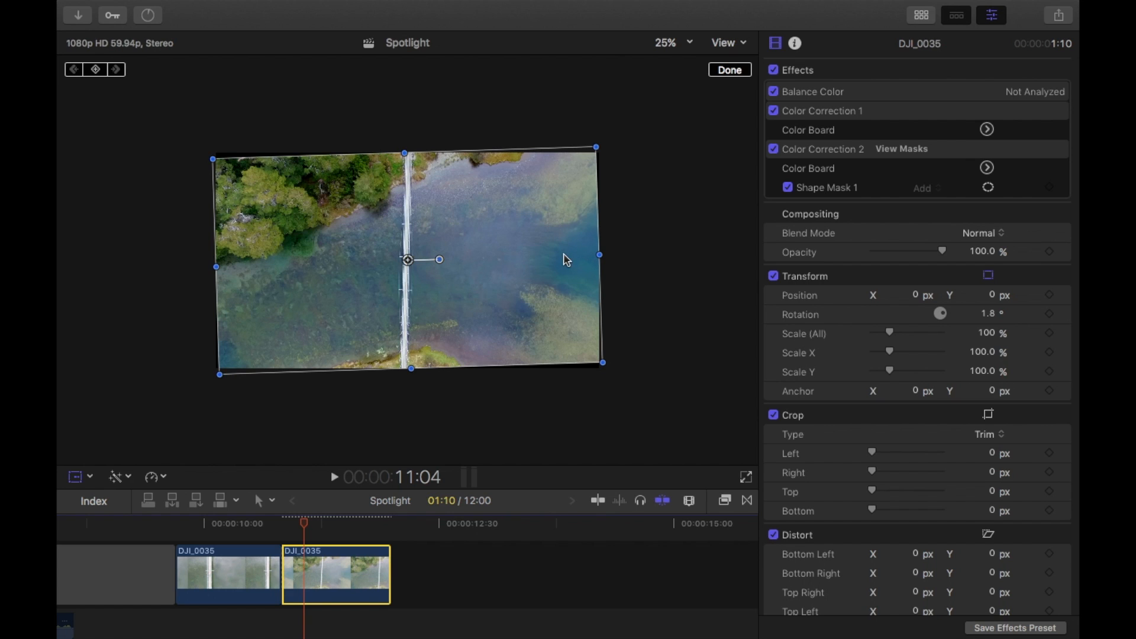
left_click_drag(604, 364, 623, 377)
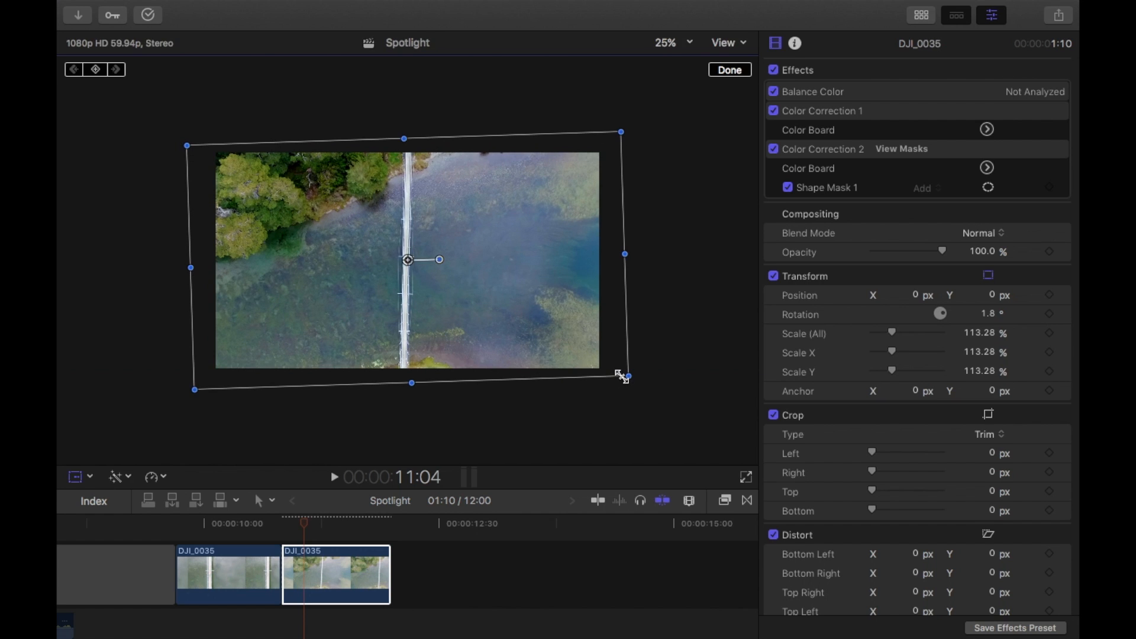
left_click(730, 71)
Insert a freeze frame from the end of the first DJI_0035 clip
left_click(268, 536)
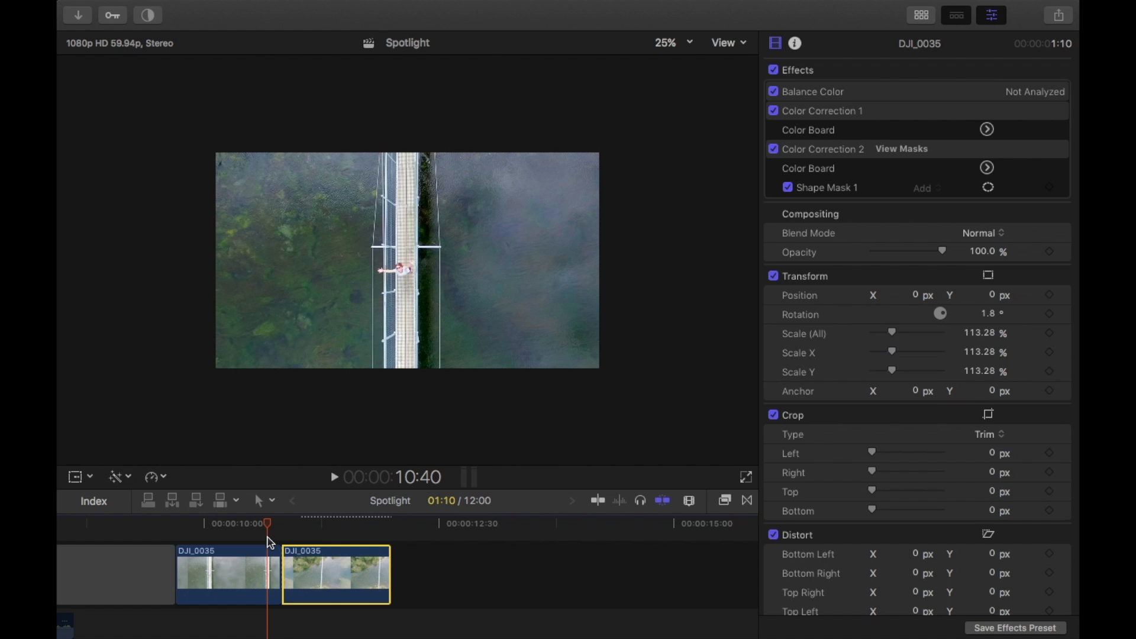
key("space")
left_click(270, 543)
left_click(268, 543)
left_click(272, 526)
key("Right")
key("Right")
key("Right")
key("Right")
key("Right")
left_click(274, 600)
key("super+equal")
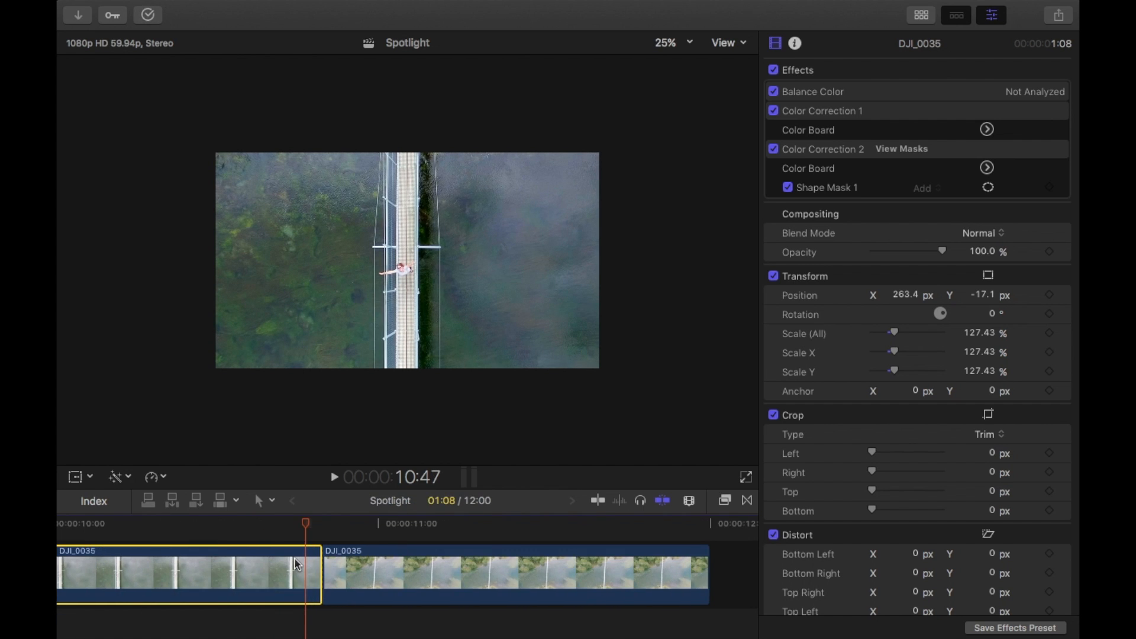
key("alt+f")
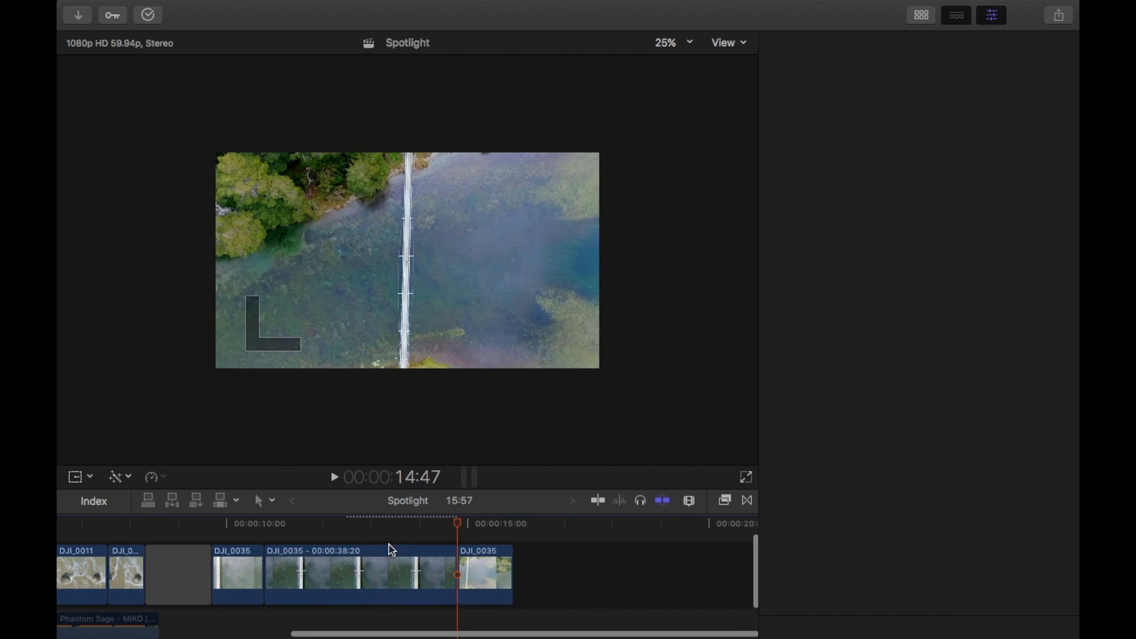
Shorten the freeze frame to 1:17 and place it above the start of the second DJI_0035 clip
left_click(390, 550)
left_click_drag(454, 561, 286, 534)
left_click(290, 573)
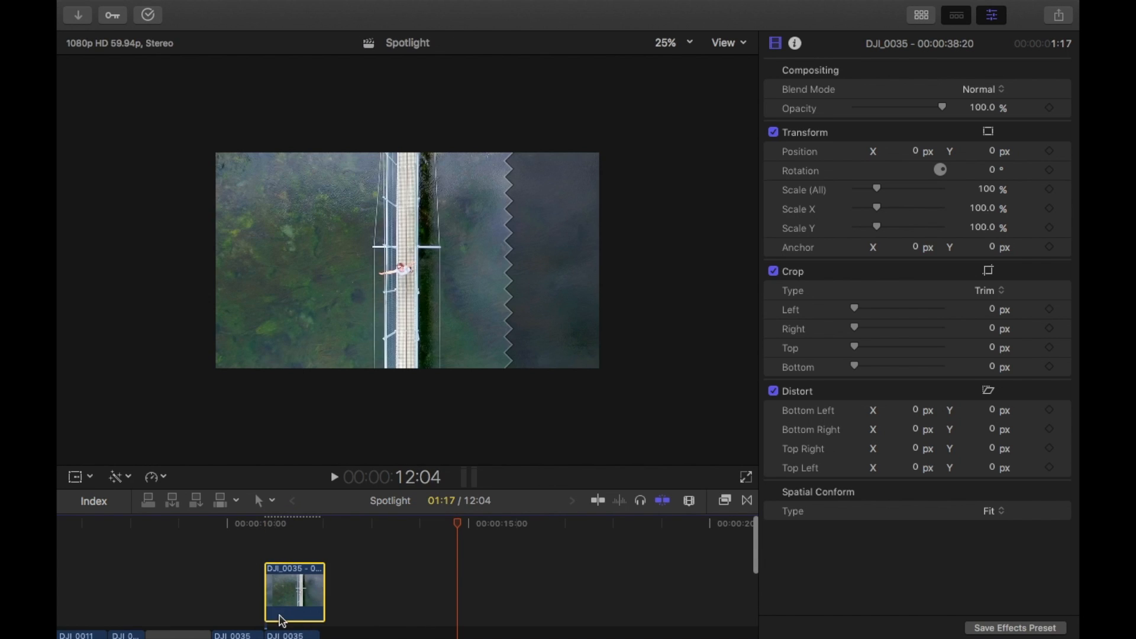
scroll(282, 620, "down", 2)
left_click(268, 523)
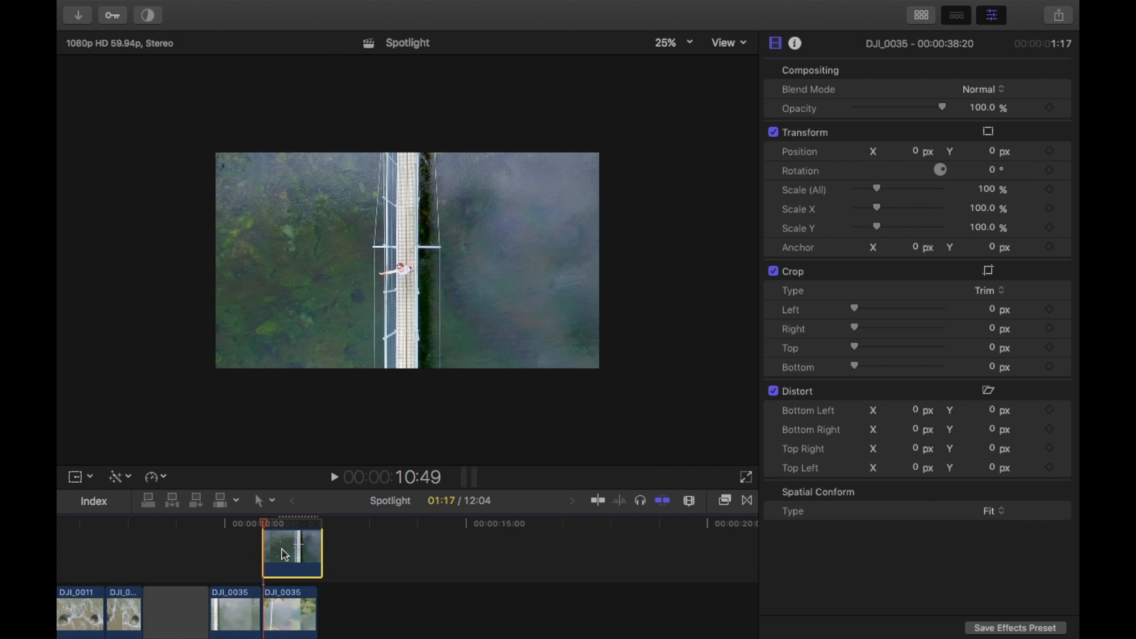
Lower the freeze frame's opacity to 18.85% and use it as an overlay to align the second clip's bridge with the first
left_click_drag(941, 109, 875, 114)
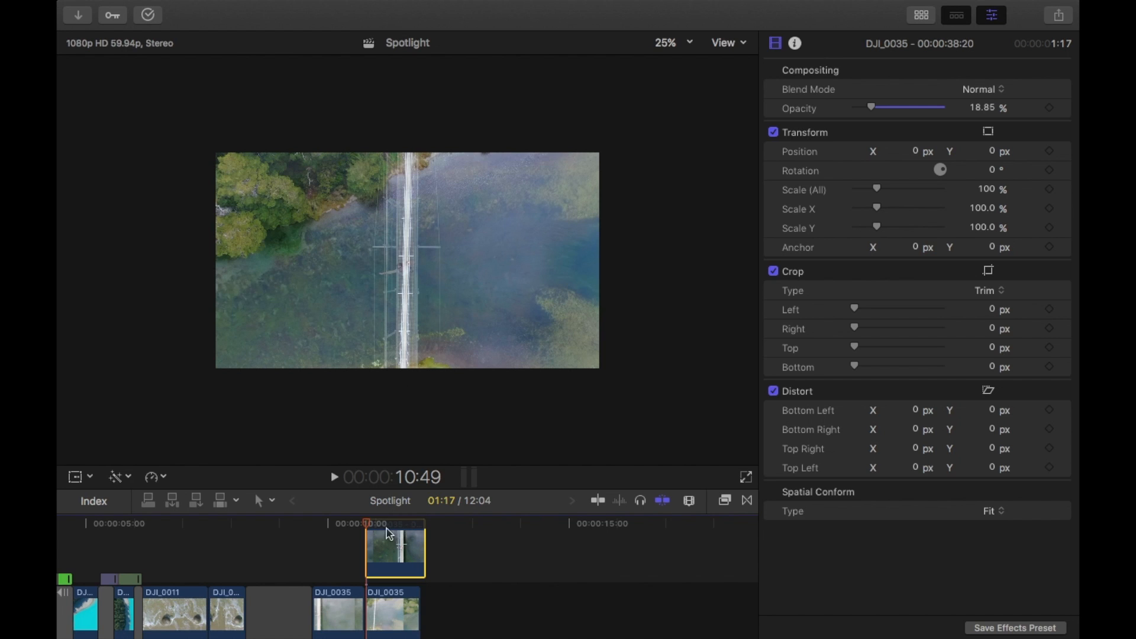
scroll(394, 560, "down", 2)
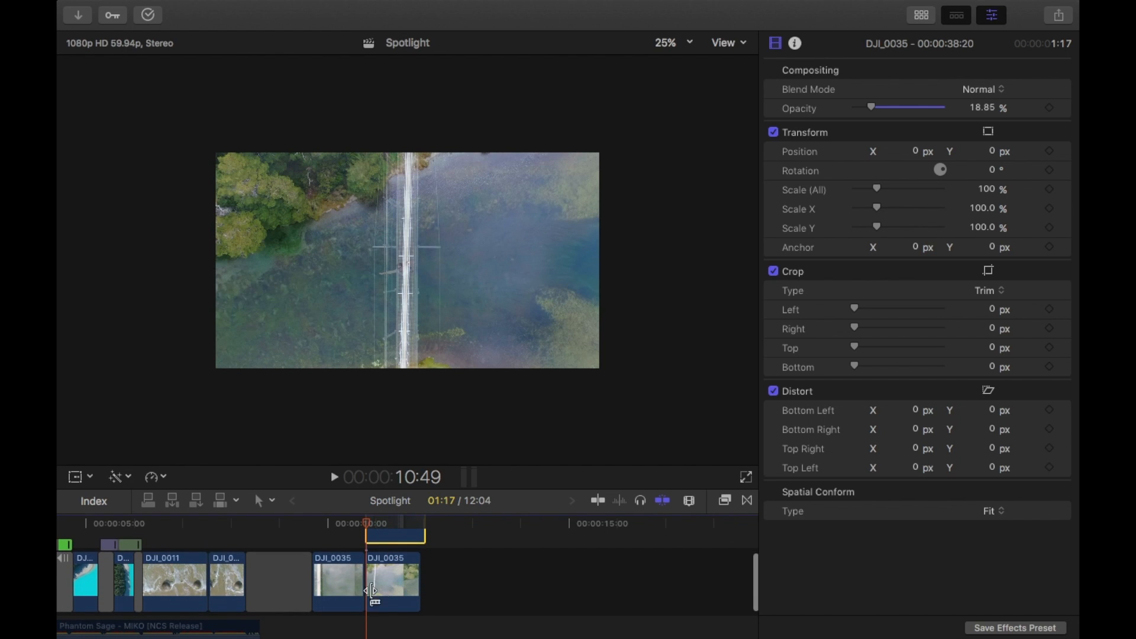
left_click(397, 577)
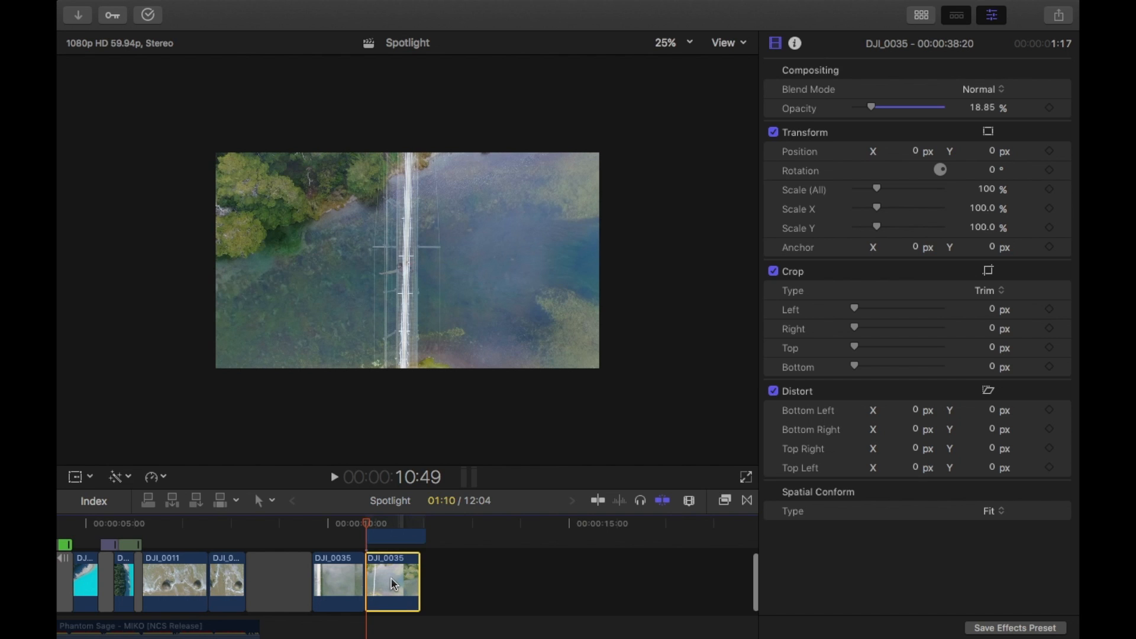
left_click(76, 478)
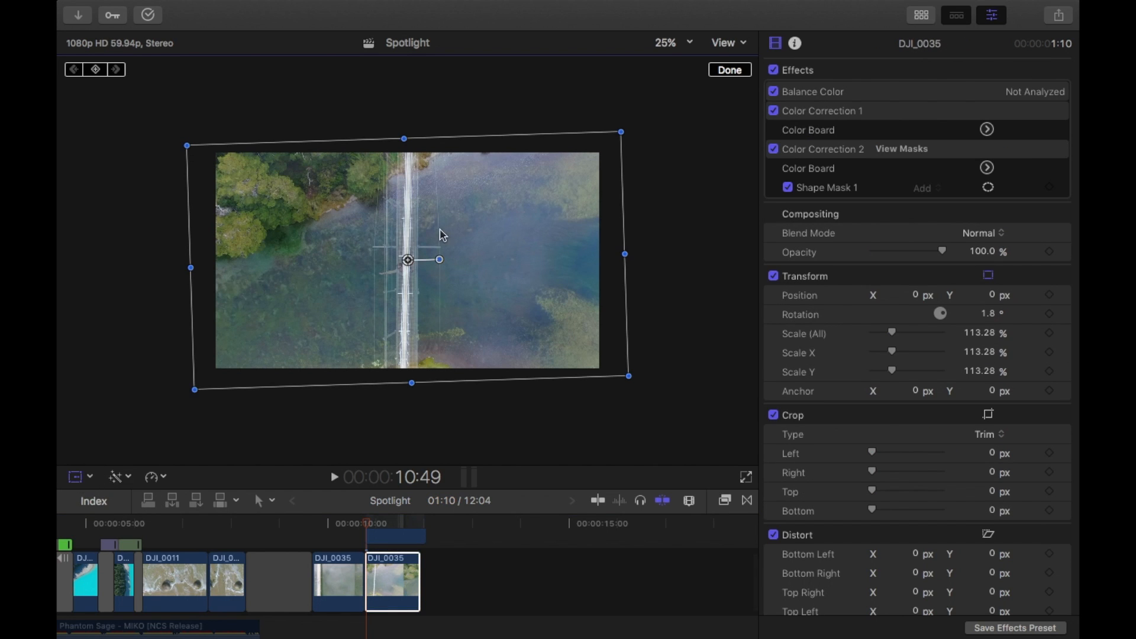
mouse_move(409, 261)
left_mouse_down()
mouse_move(370, 256)
mouse_move(432, 256)
mouse_move(411, 257)
left_mouse_up()
left_click(730, 69)
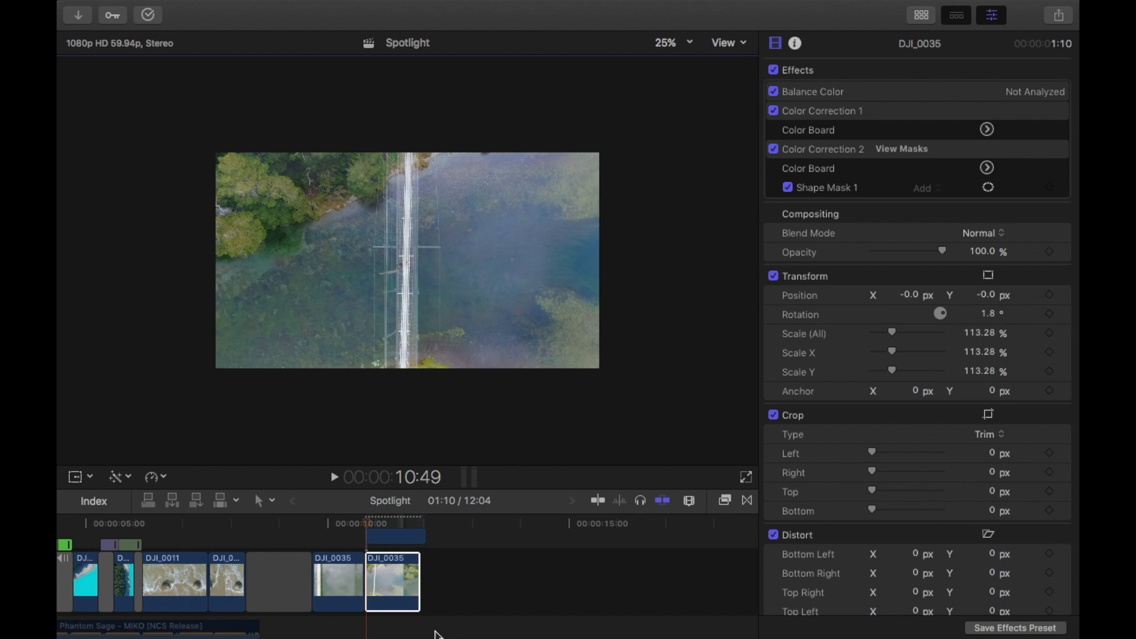
Delete the freeze frame overlay above the second DJI_0035 clip
scroll(358, 600, "up", 2)
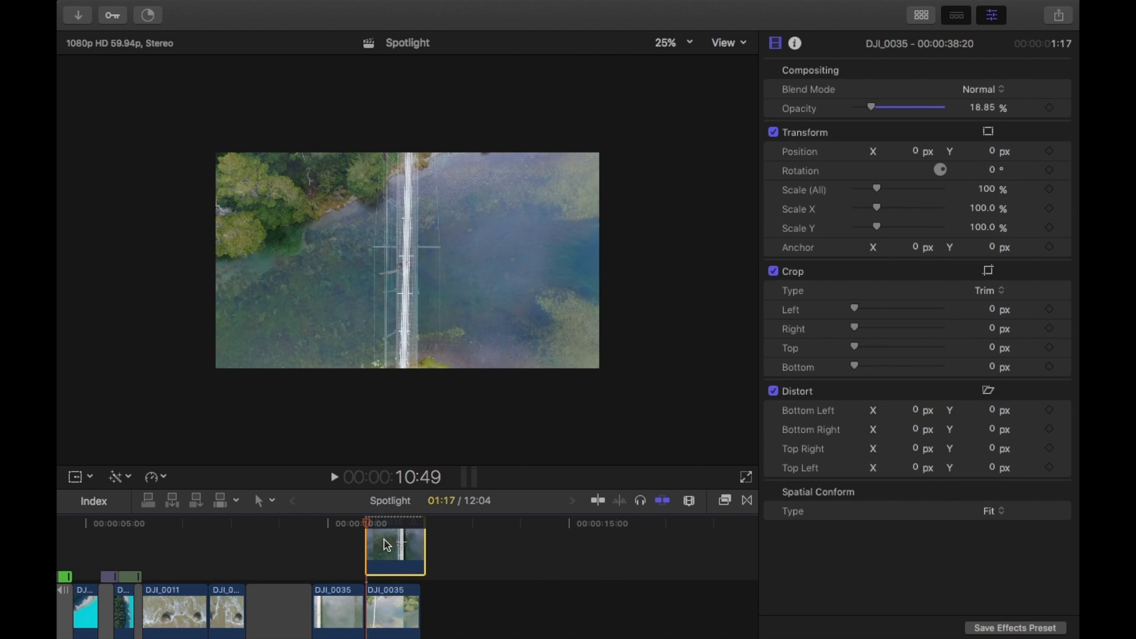
key("Delete")
left_click(374, 550)
scroll(361, 553, "up", 3)
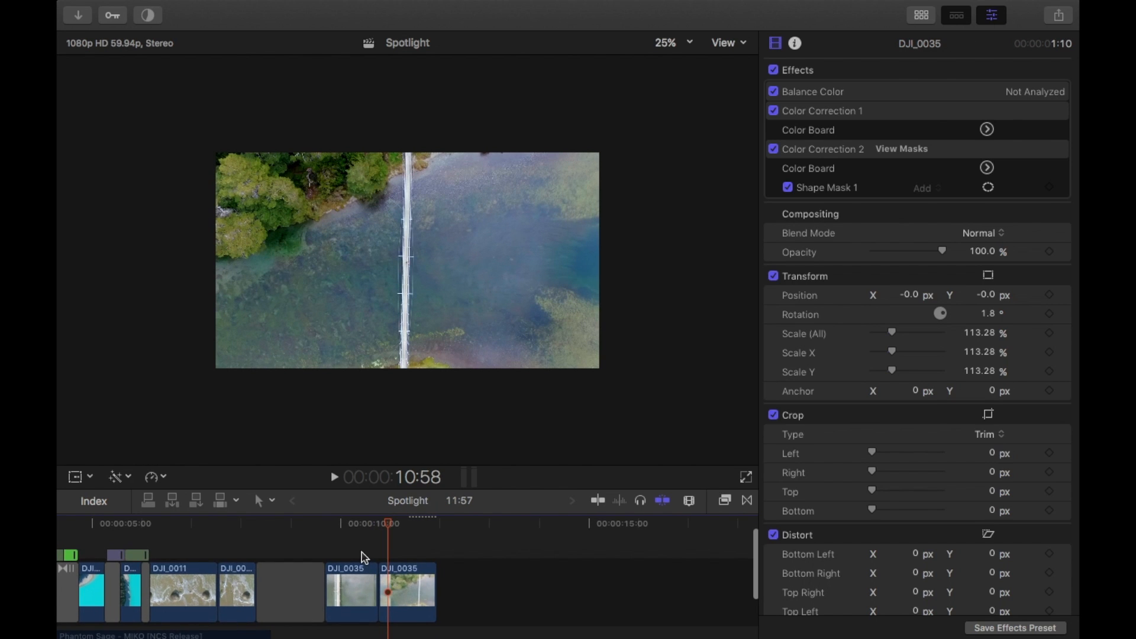
Add the Custom Zoom Out transition from mTransition Zoom between the two DJI_0035 clips and preview the selection
left_click(748, 501)
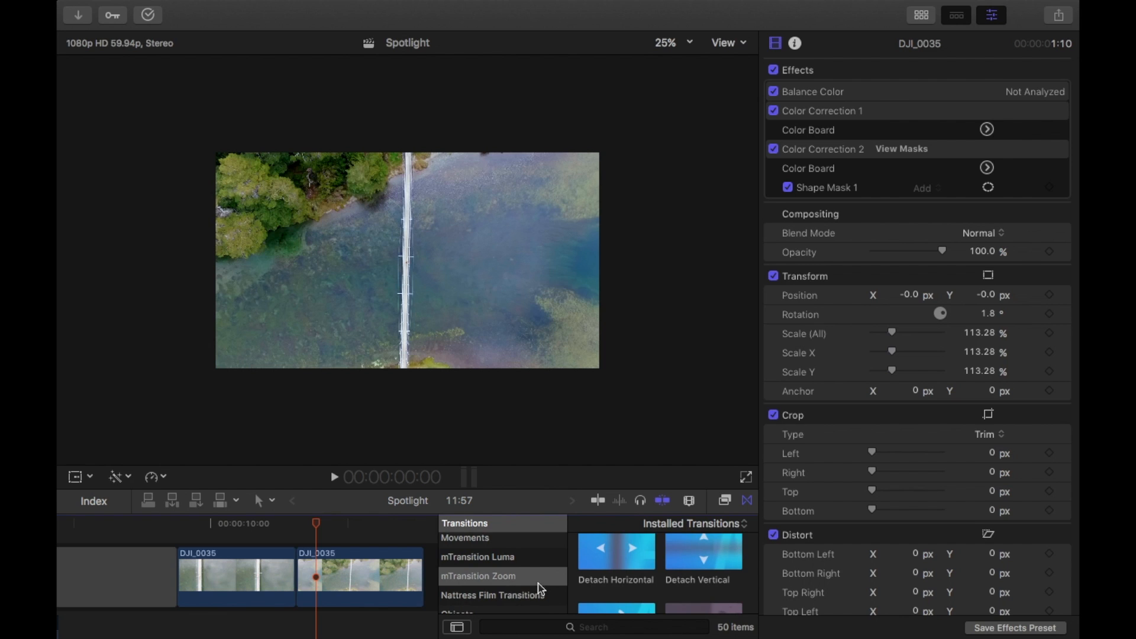
left_click_drag(277, 522, 307, 530)
left_click_drag(669, 573, 300, 579)
left_click_drag(271, 568, 274, 568)
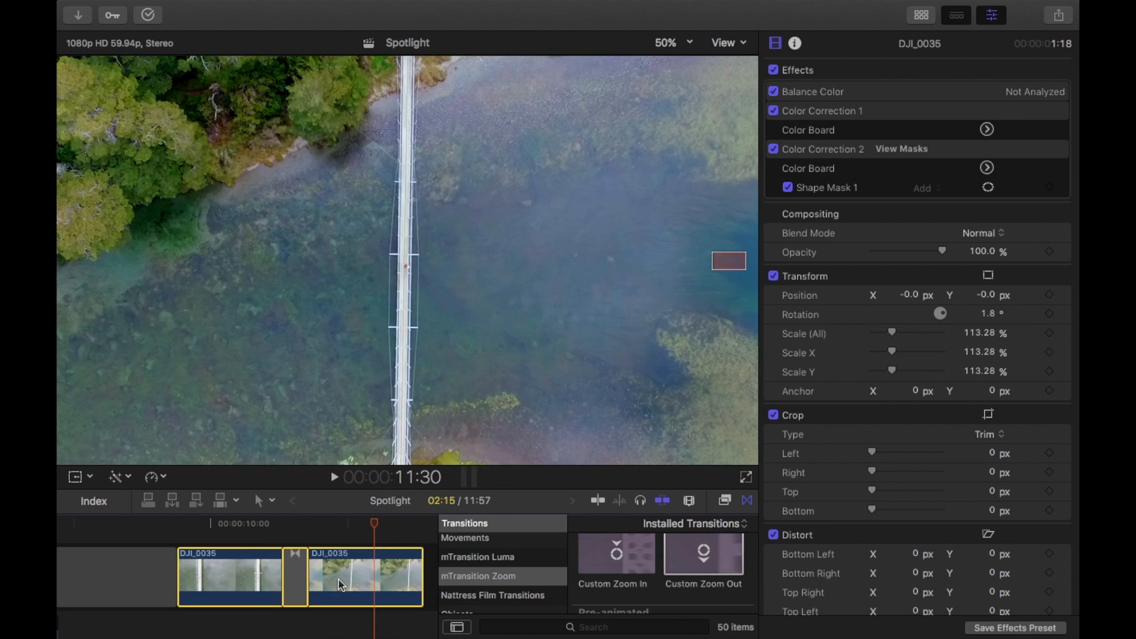
key("slash")
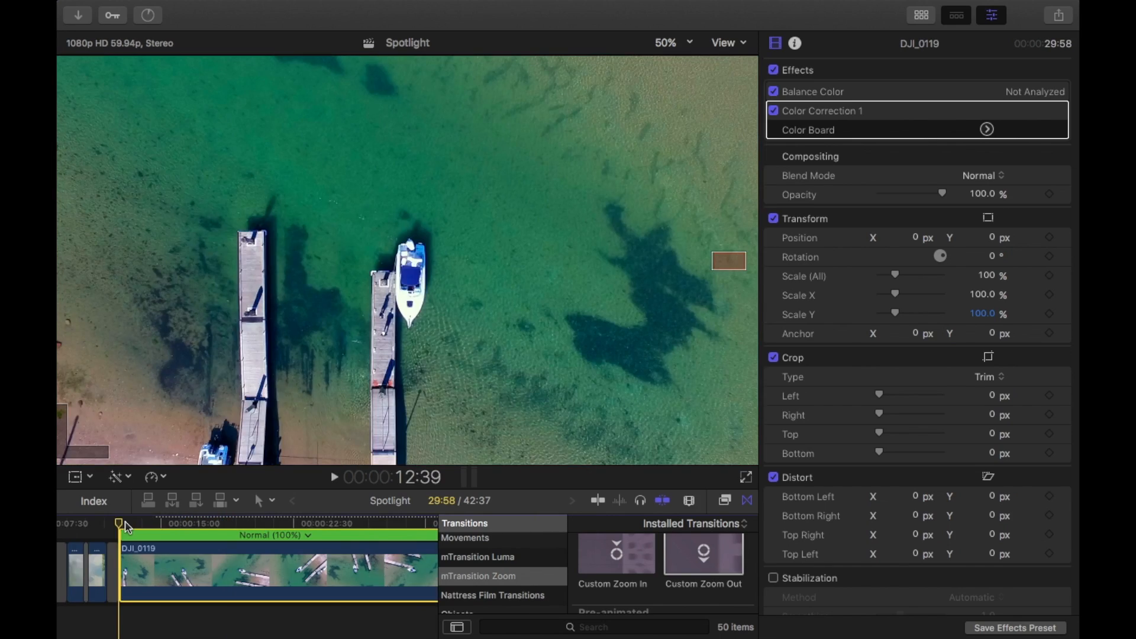
Split the speed of the DJI_0119 clip into three segments with Blade Speed at about 14:51 and 40:17
left_click(120, 522)
left_click_drag(122, 526, 152, 524)
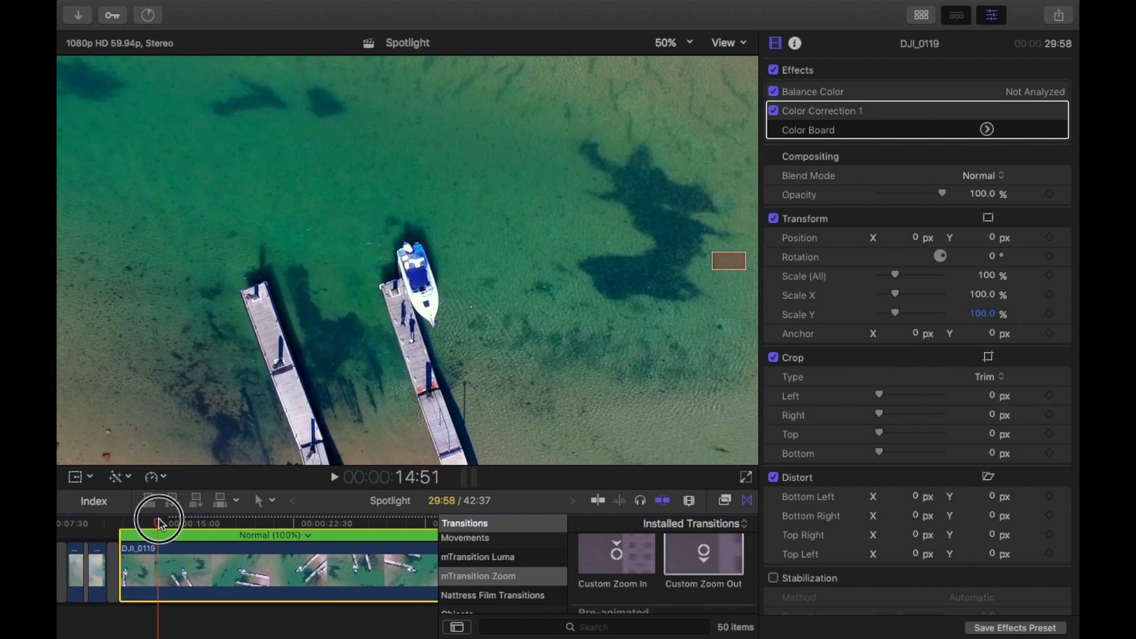
key("super+minus")
key("super+minus")
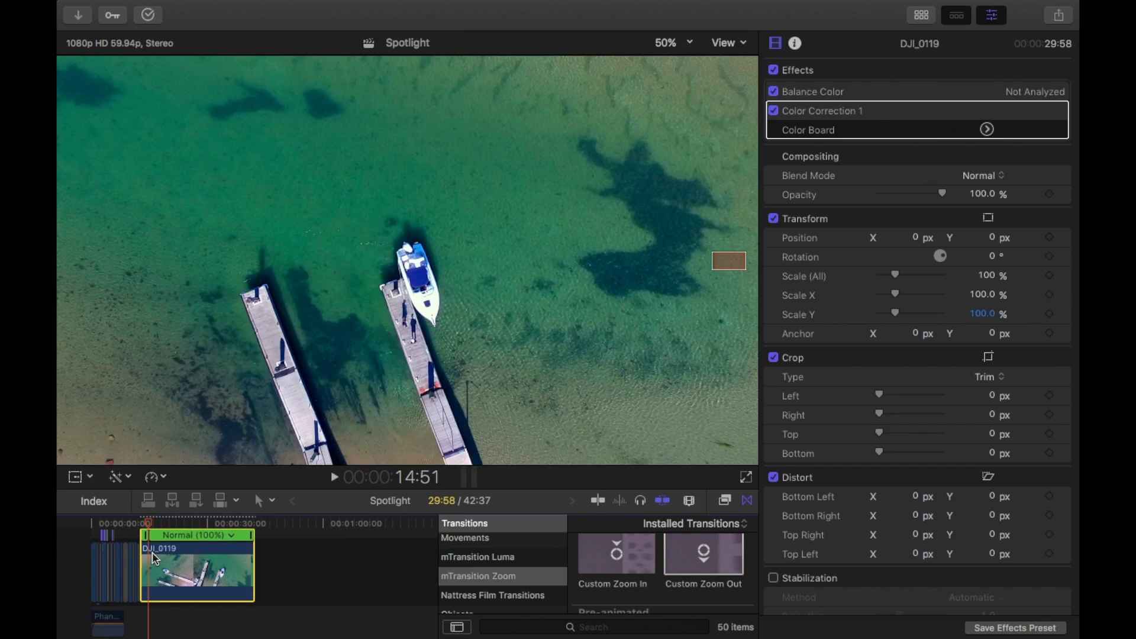
left_click_drag(148, 524, 326, 523)
key("super+equal")
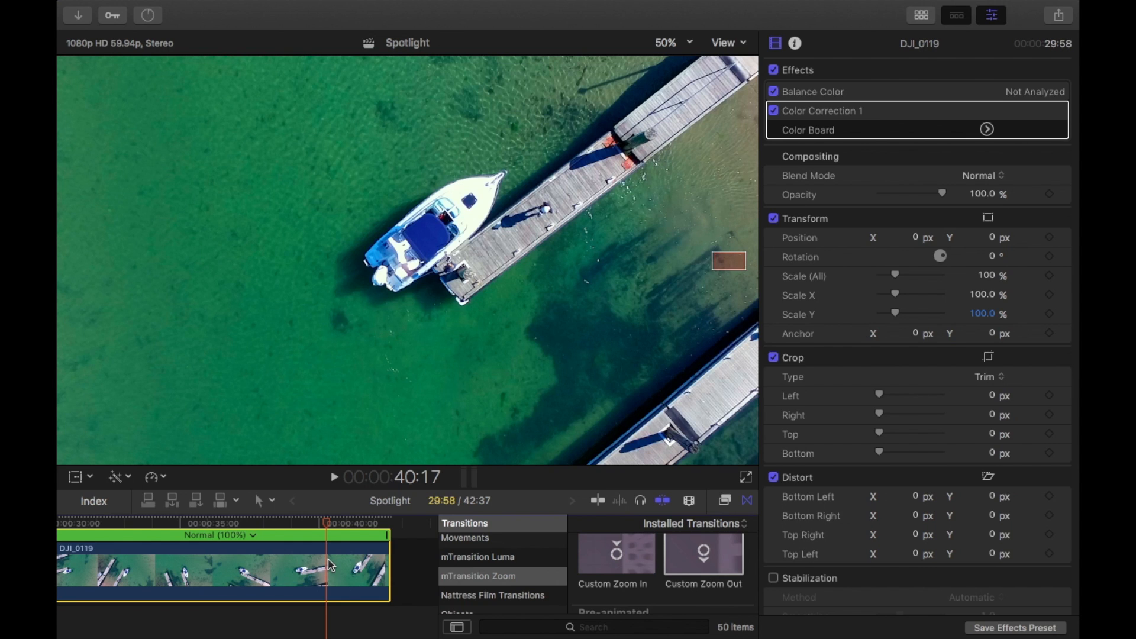
key("shift+b")
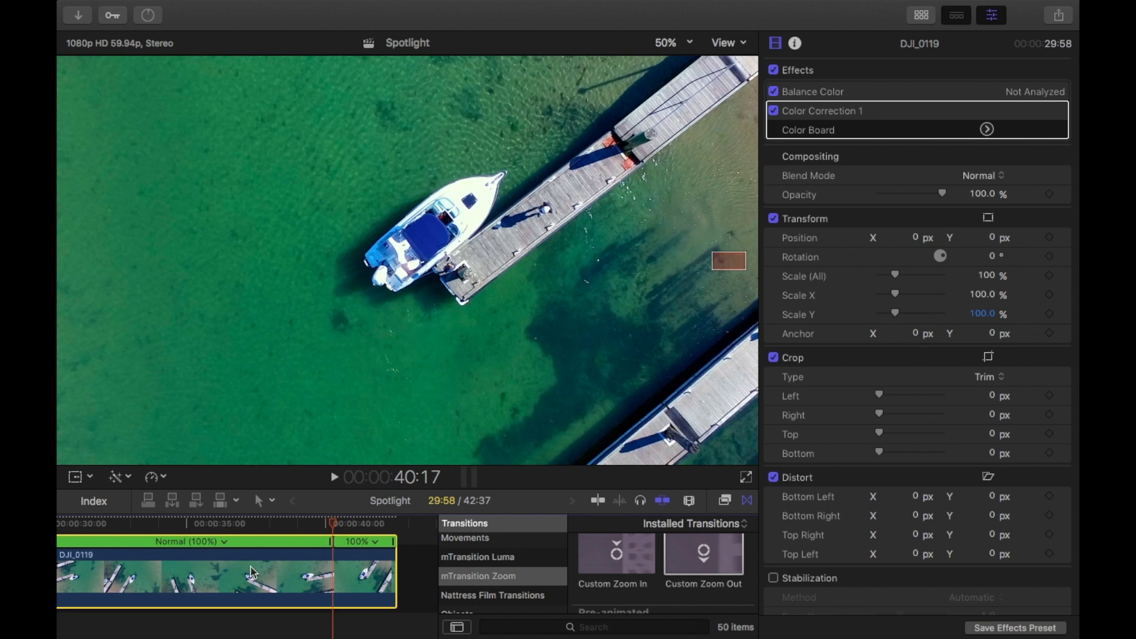
scroll(253, 573, "left", 2)
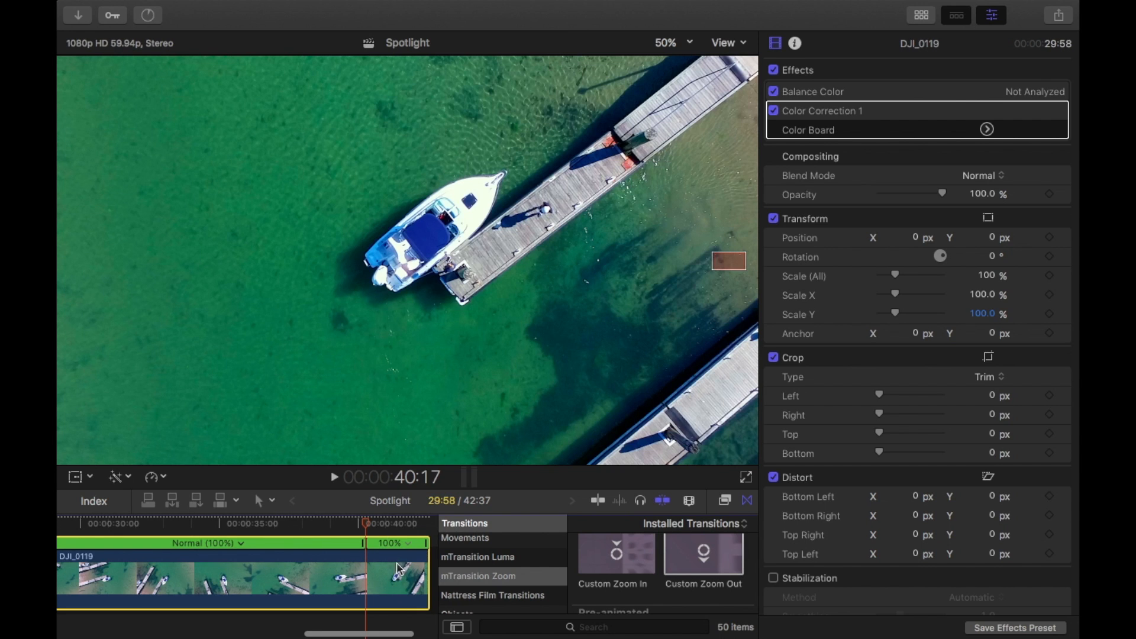
scroll(403, 586, "left", 15)
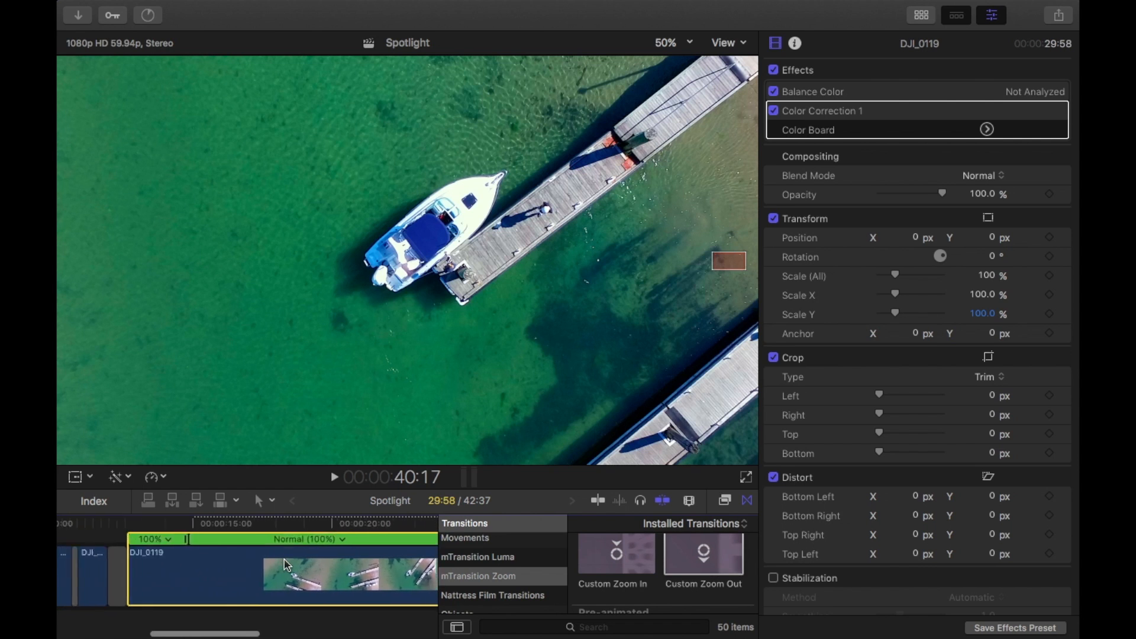
scroll(202, 565, "right", 10)
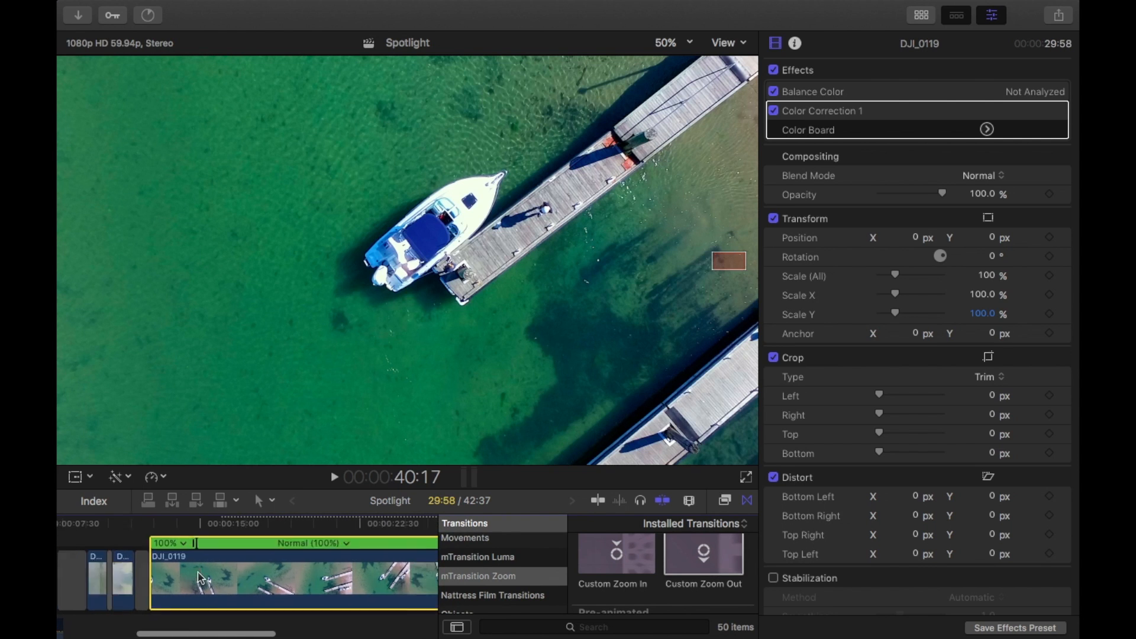
scroll(235, 573, "down", 3)
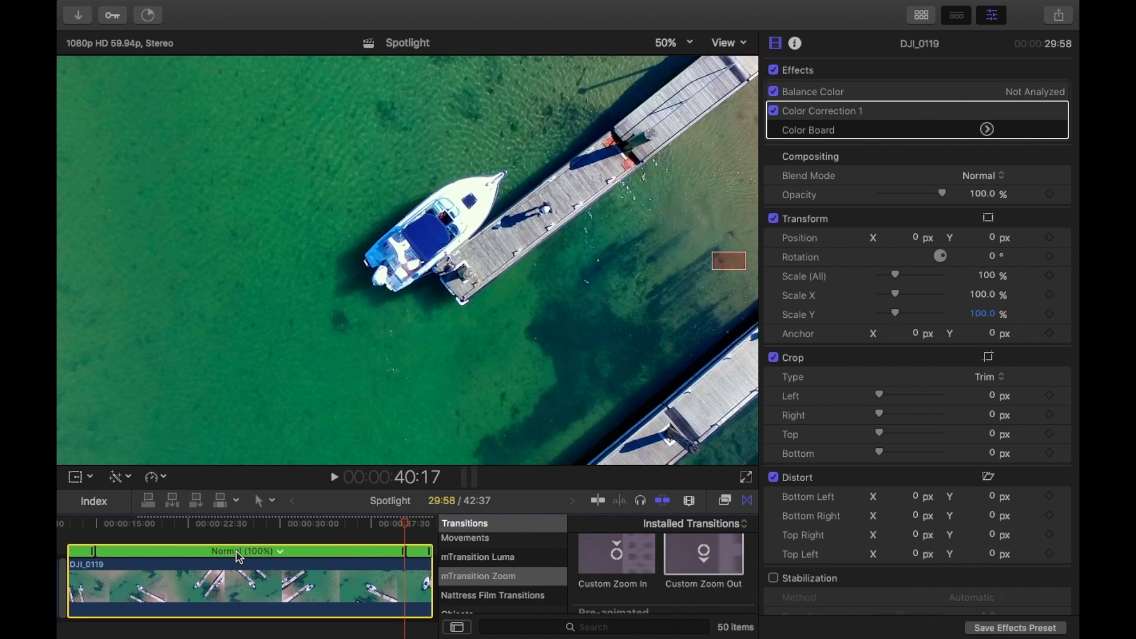
Speed up the middle segment of DJI_0119 until the clip lasts 4:45, and preview the speed ramp
left_click_drag(404, 556, 116, 553)
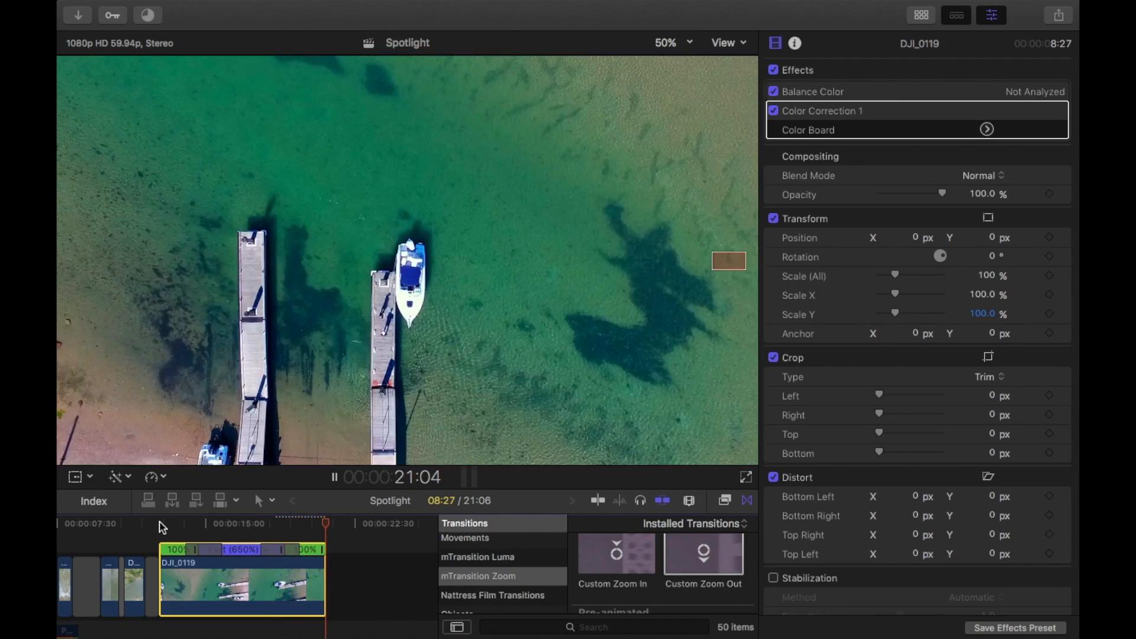
left_click(161, 524)
left_click_drag(282, 556, 222, 554)
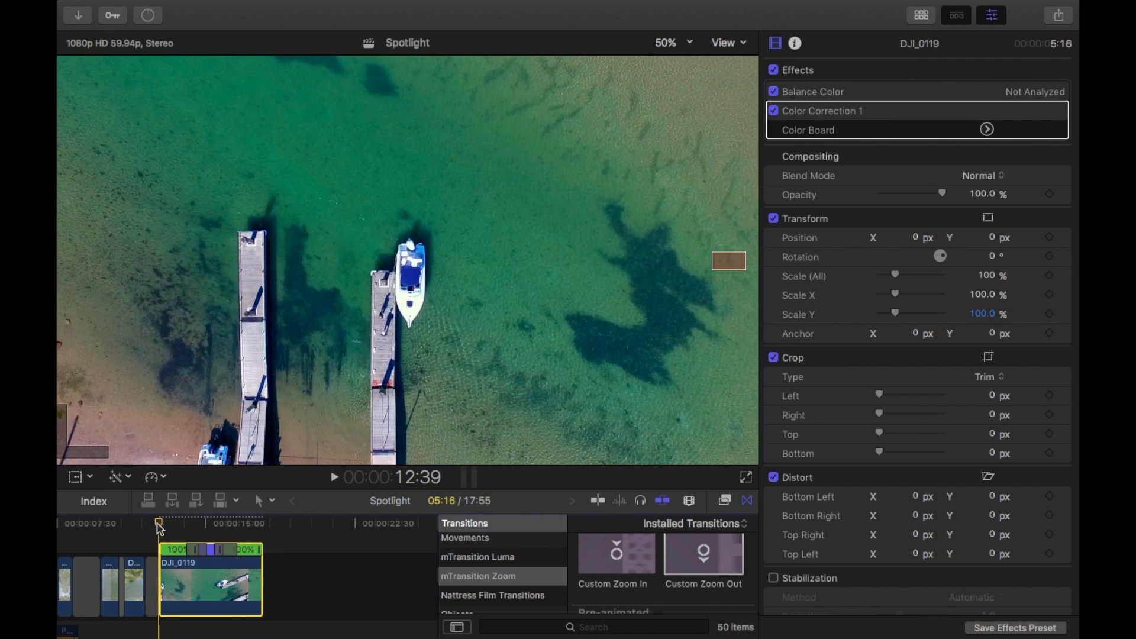
key("space")
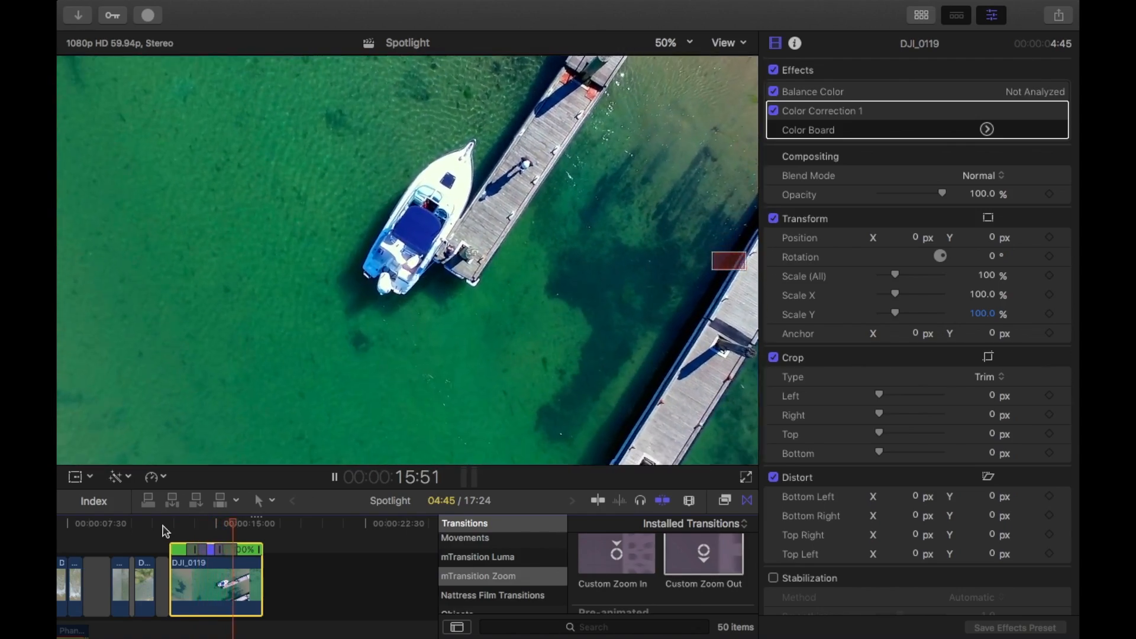
left_click(174, 526)
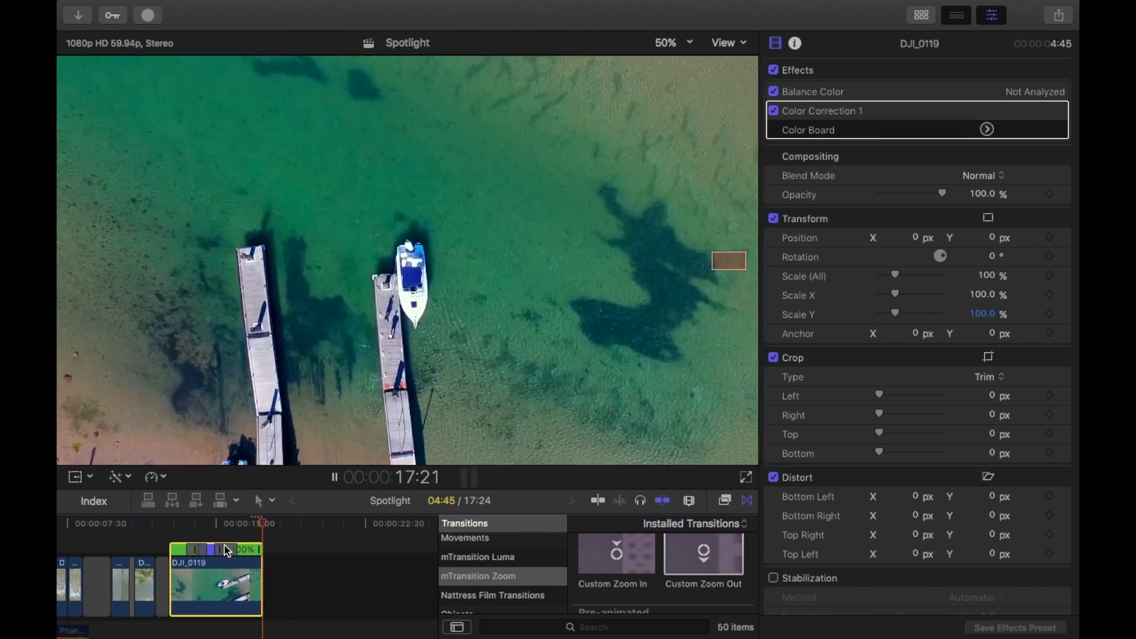
left_click(220, 549)
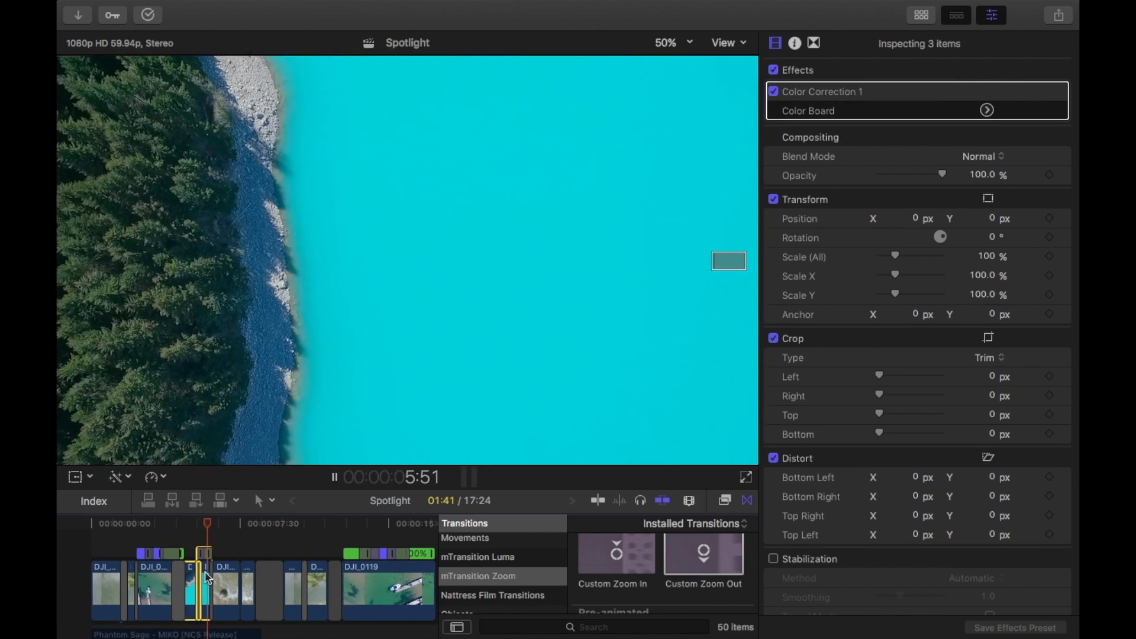
Paste a copy of the DJI_0013 clip after the gap following DJI_0119 and extend it to 15:11
key("space")
scroll(207, 577, "right", 1)
scroll(207, 578, "right", 6)
left_click(276, 546)
key("super+v")
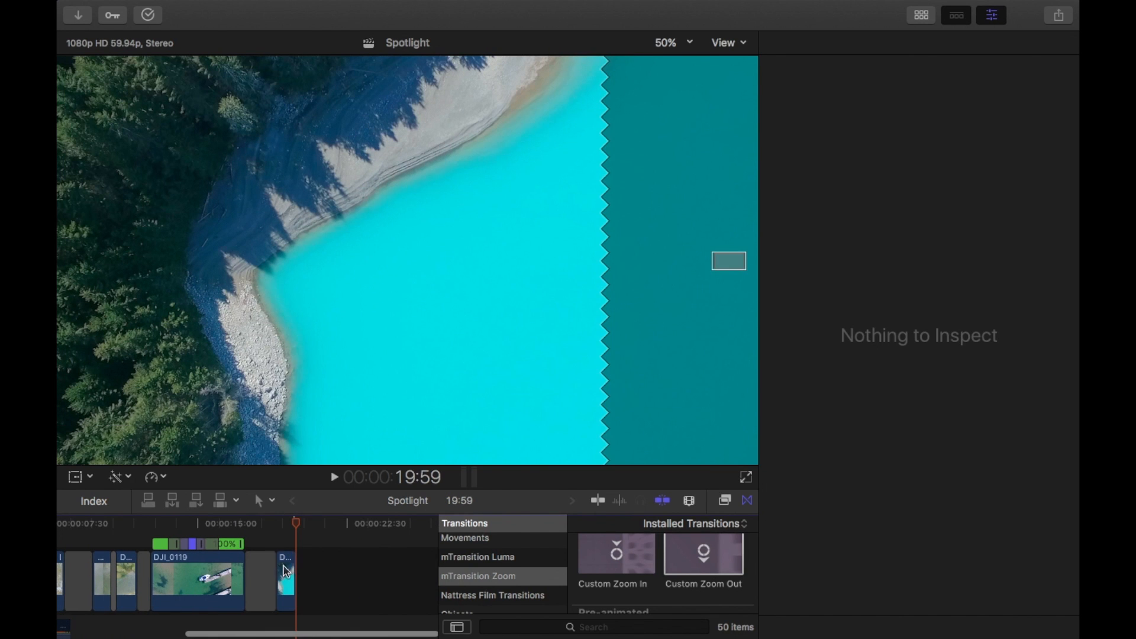
left_click(285, 566)
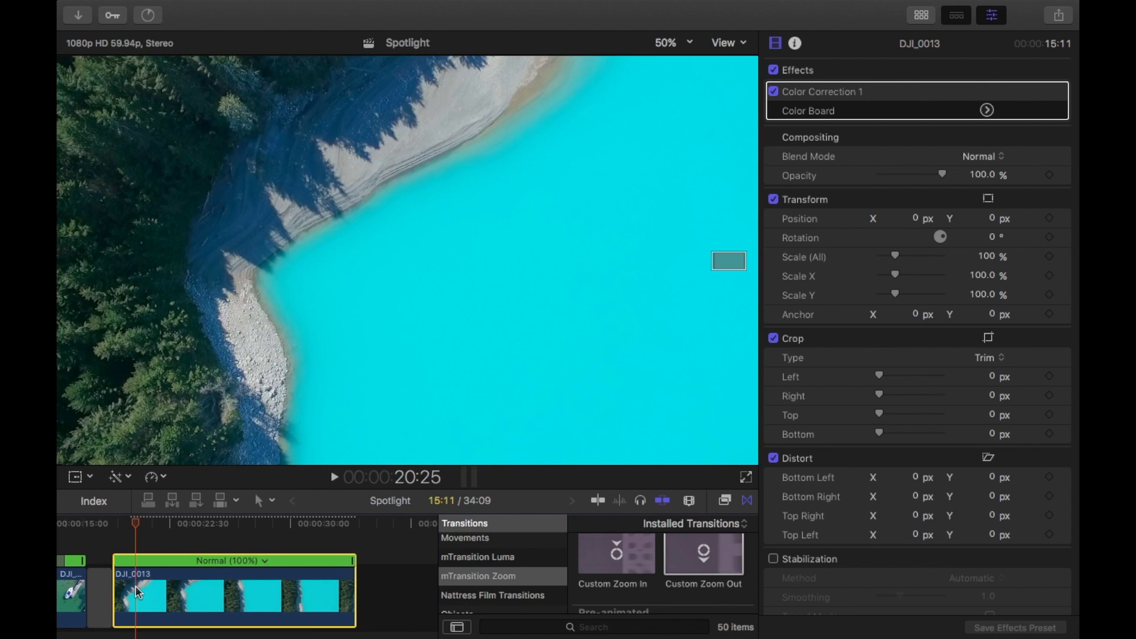
Split the new DJI_0013 clip at 20:25 and 27:28 and delete the section between the cuts
key("super+b")
left_click_drag(136, 526, 266, 536)
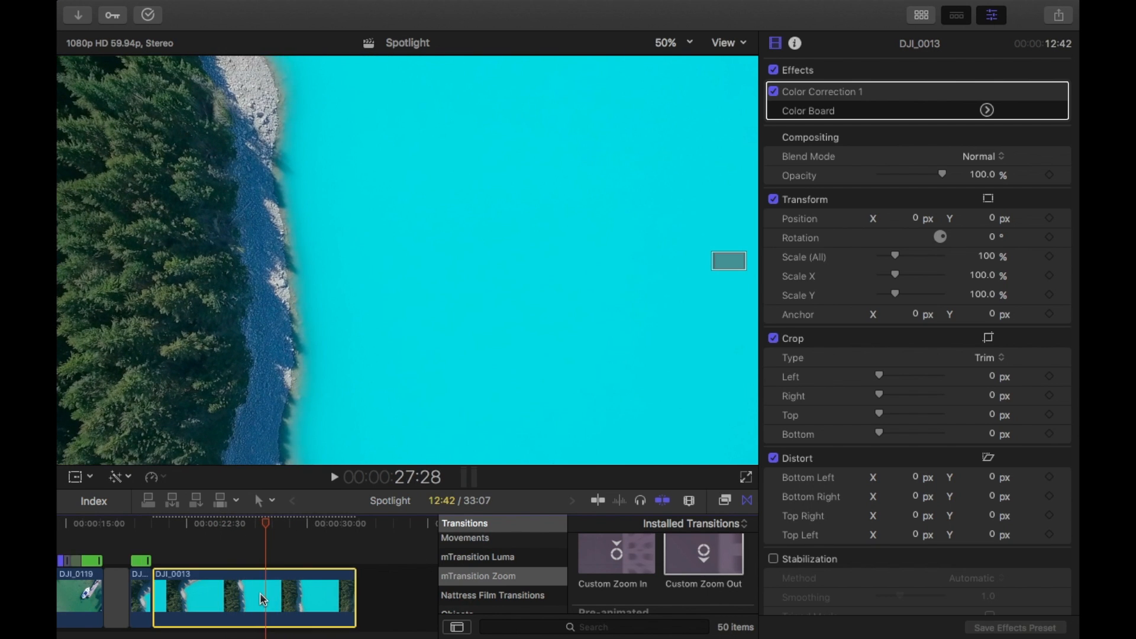
key("super+b")
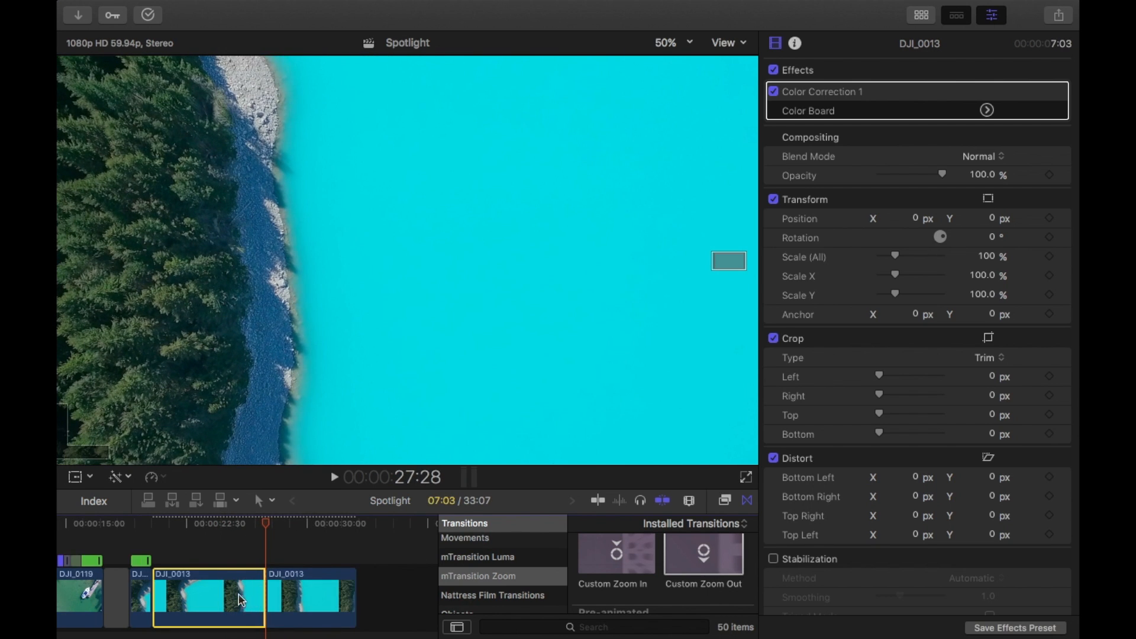
key("Delete")
Preview the cut between the two remaining DJI_0013 parts and shorten the second part to 1:59
left_click(140, 526)
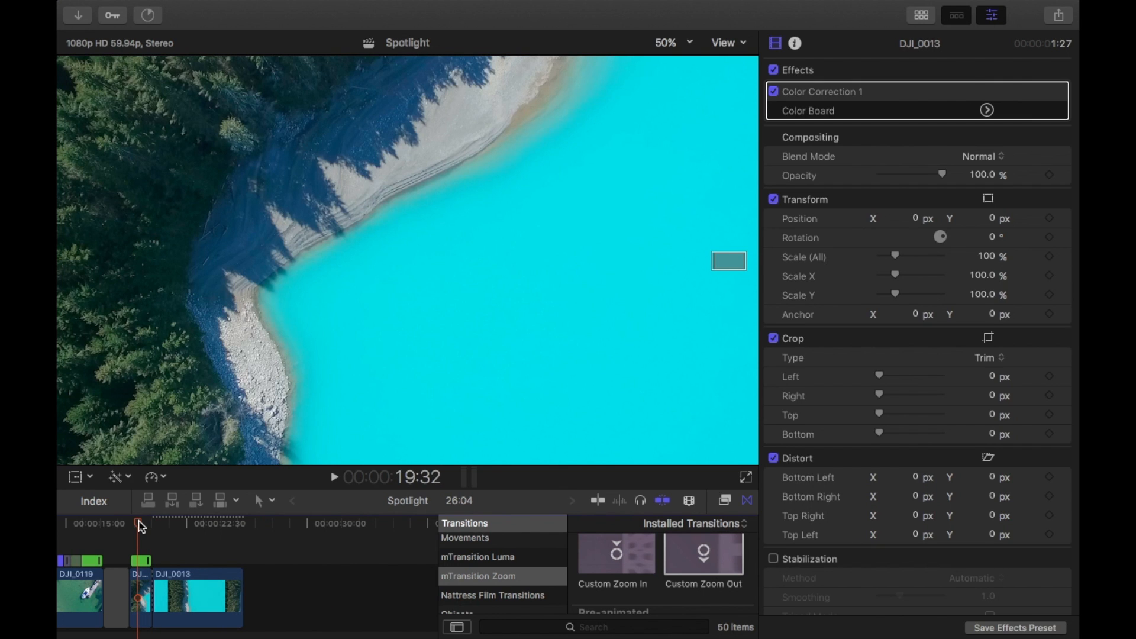
key("space")
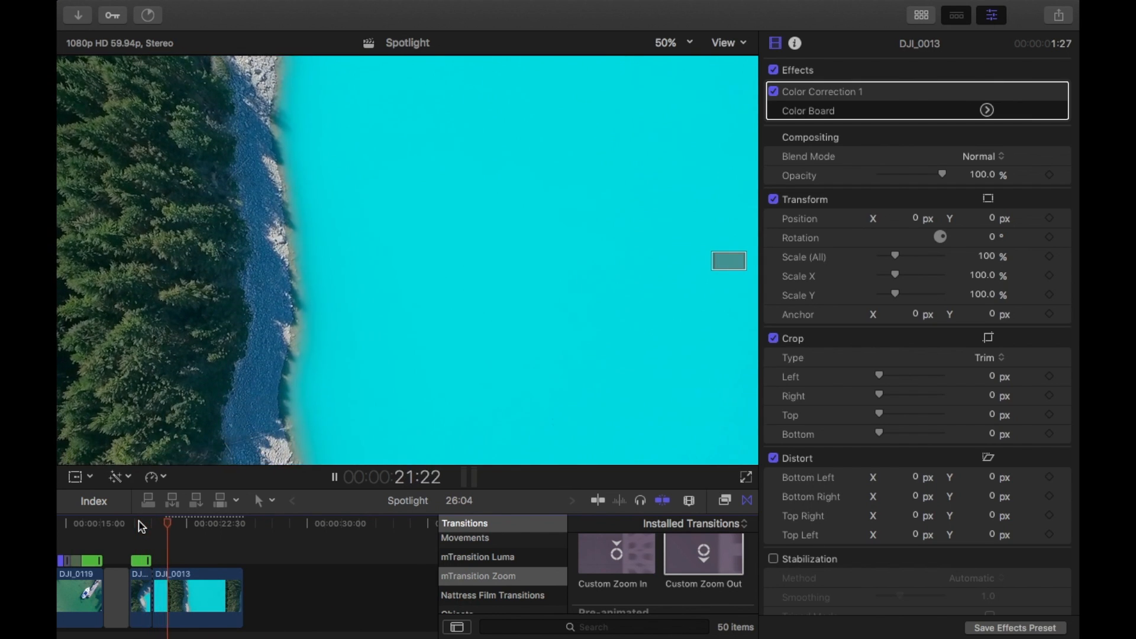
left_click(141, 525)
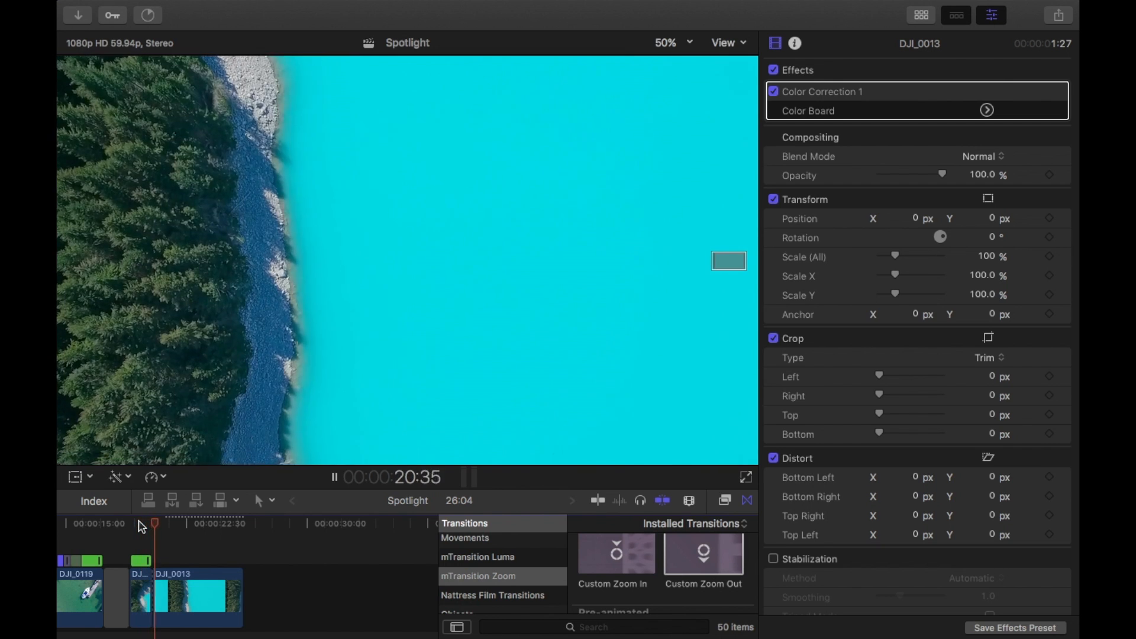
key("space")
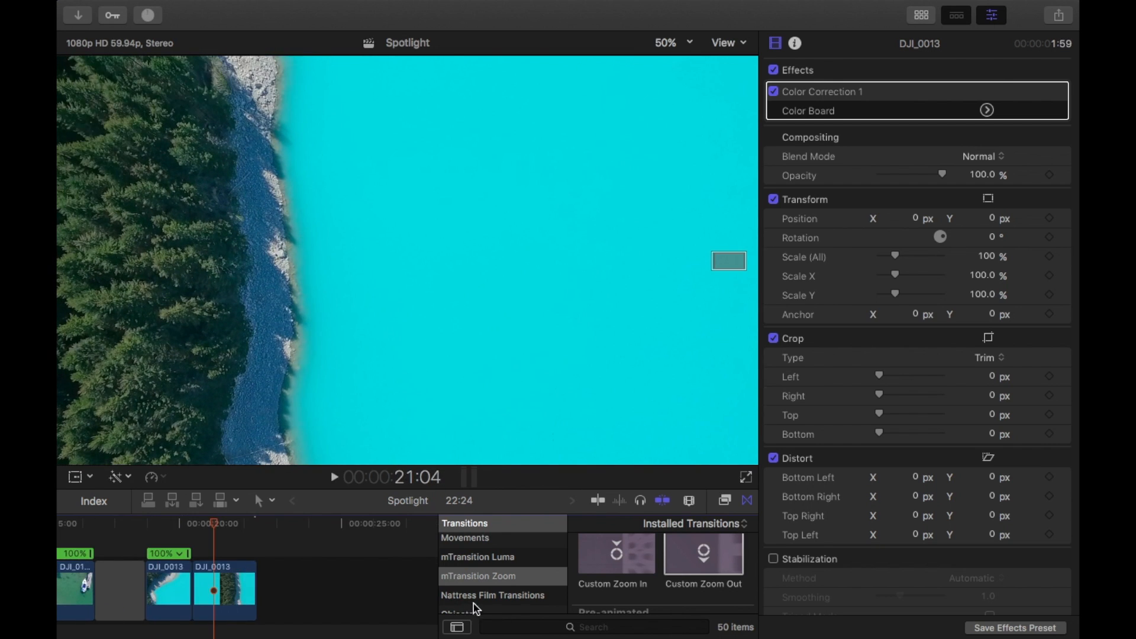
Add the Slide Up transition from mTransition Zoom between the two DJI_0013 clips and review it
scroll(669, 587, "down", 5)
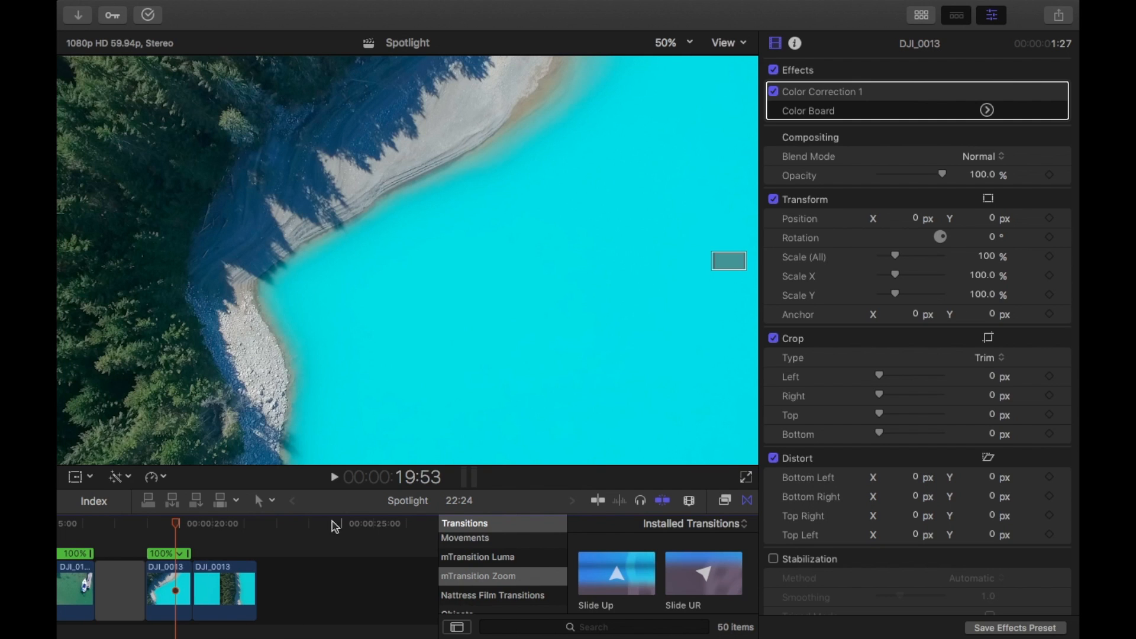
left_click_drag(610, 574, 196, 589)
key("space")
left_click(166, 524)
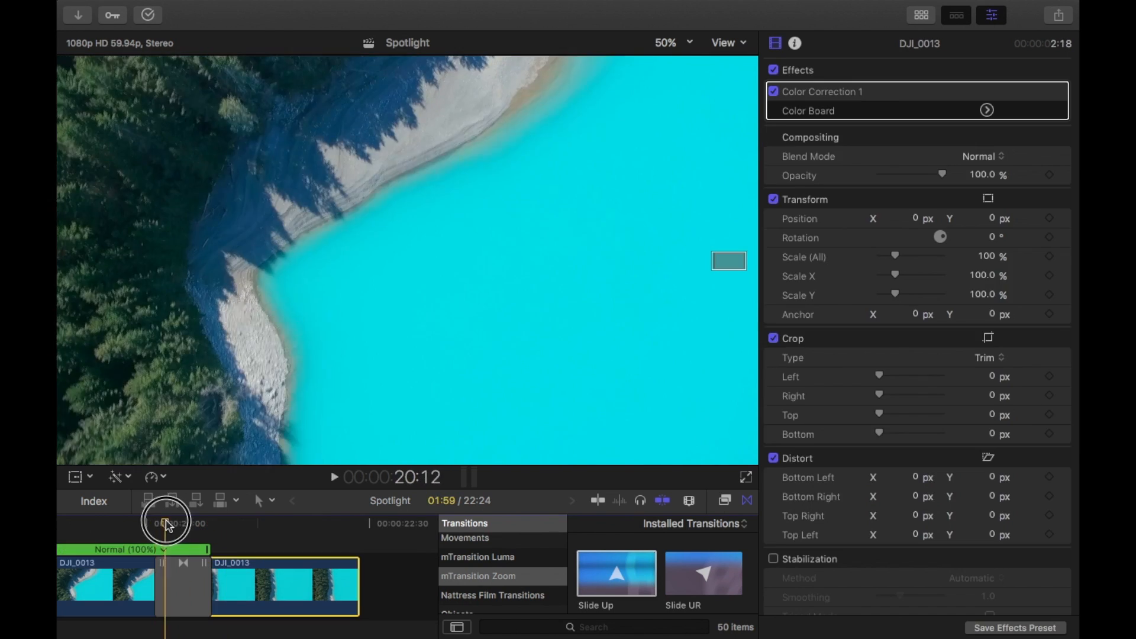
left_click_drag(168, 525, 210, 523)
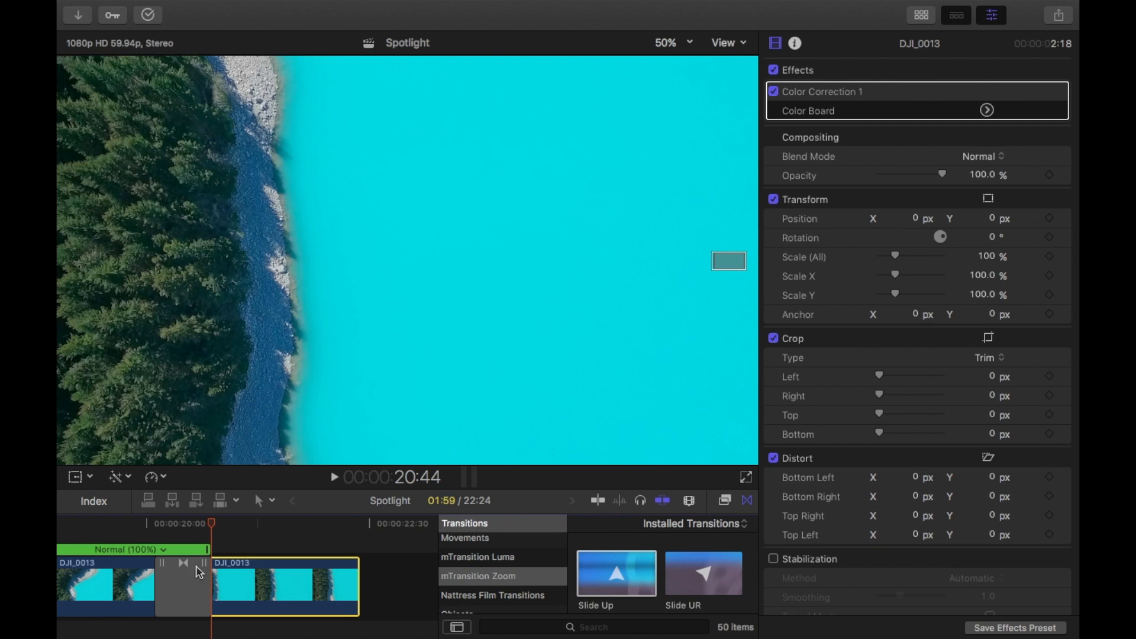
Split the second DJI_0013 clip's speed at 21:00, speed up the segment before it, and preview the transition
left_click_drag(213, 523, 236, 524)
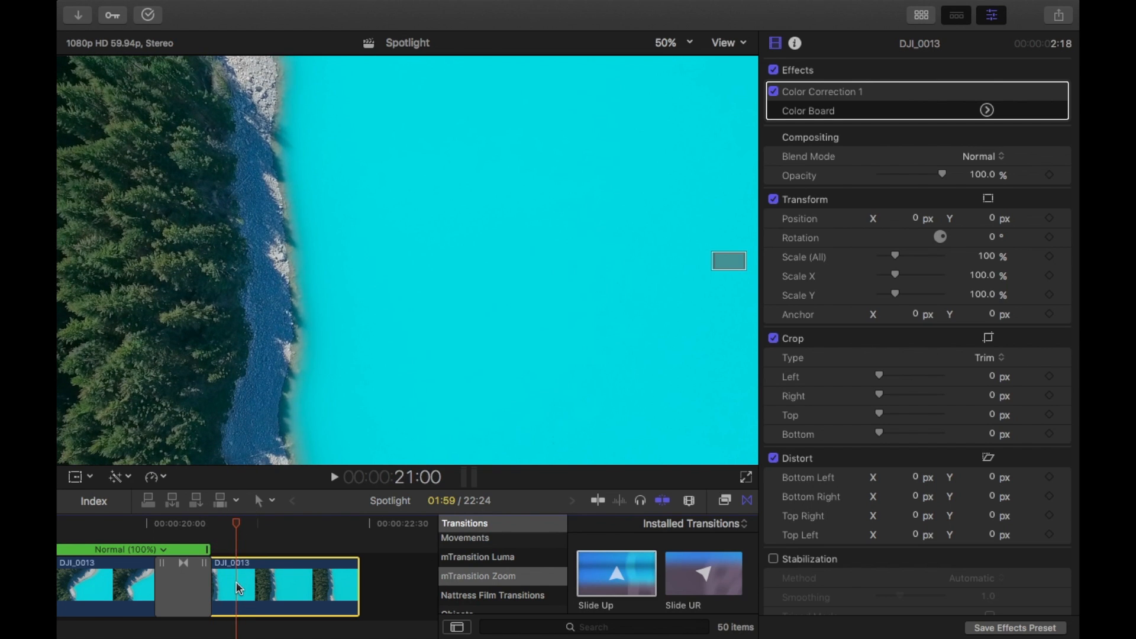
key("shift+b")
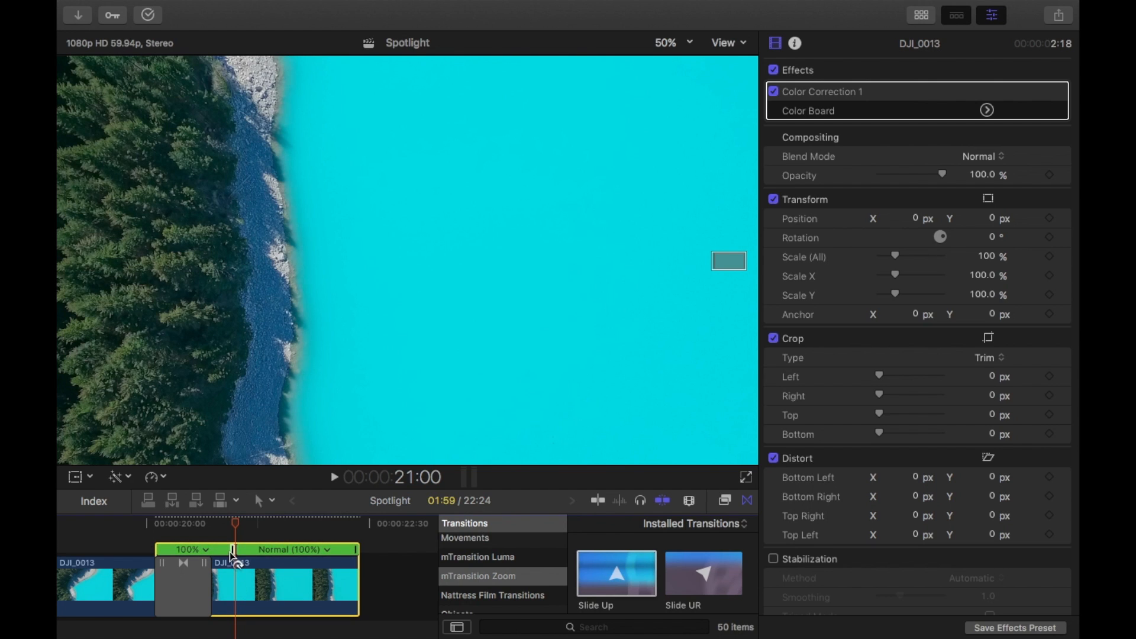
left_click_drag(231, 549, 134, 541)
left_click_drag(216, 553, 178, 553)
key("space")
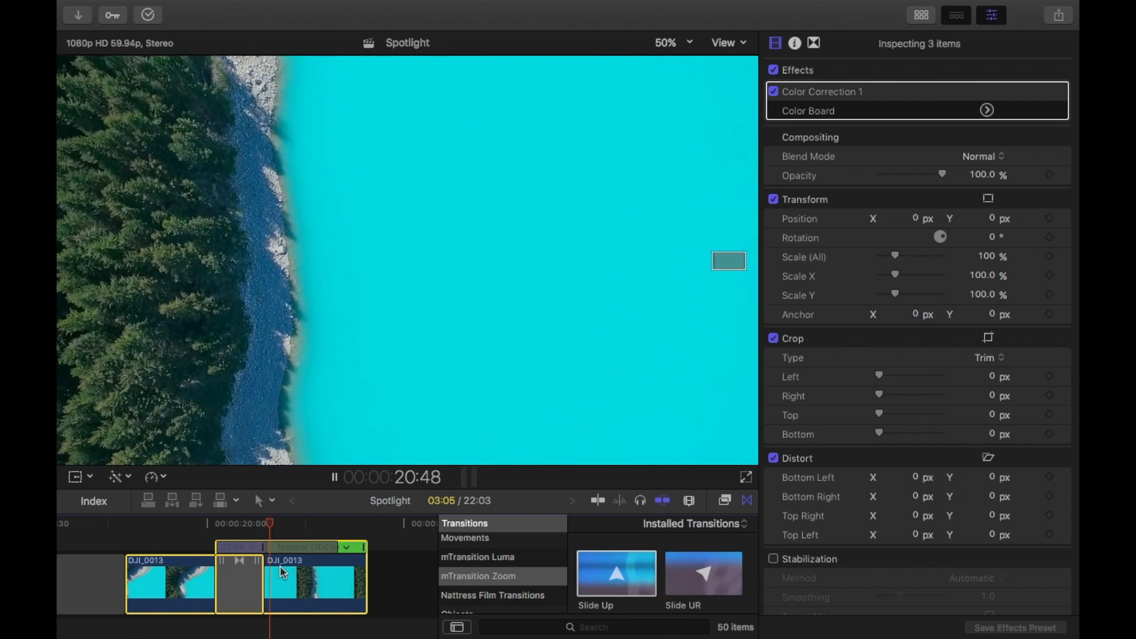
key("space")
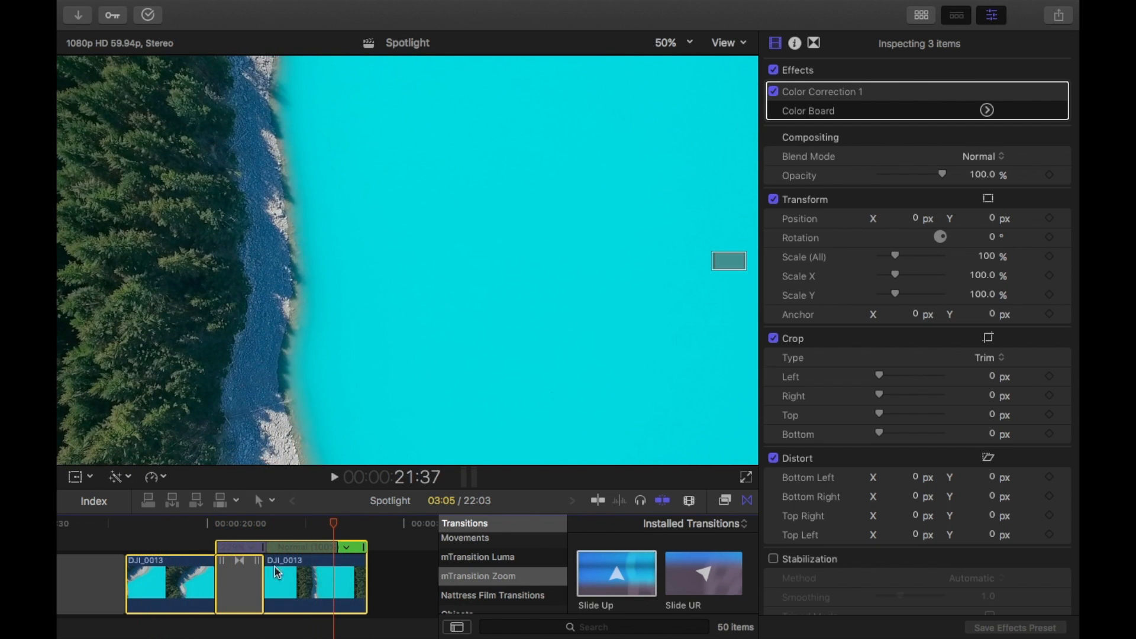
Place a DJI_0011 clip after the gap at the end of the timeline and paste a second copy directly behind it
left_click(176, 546)
scroll(176, 545, "left", 10)
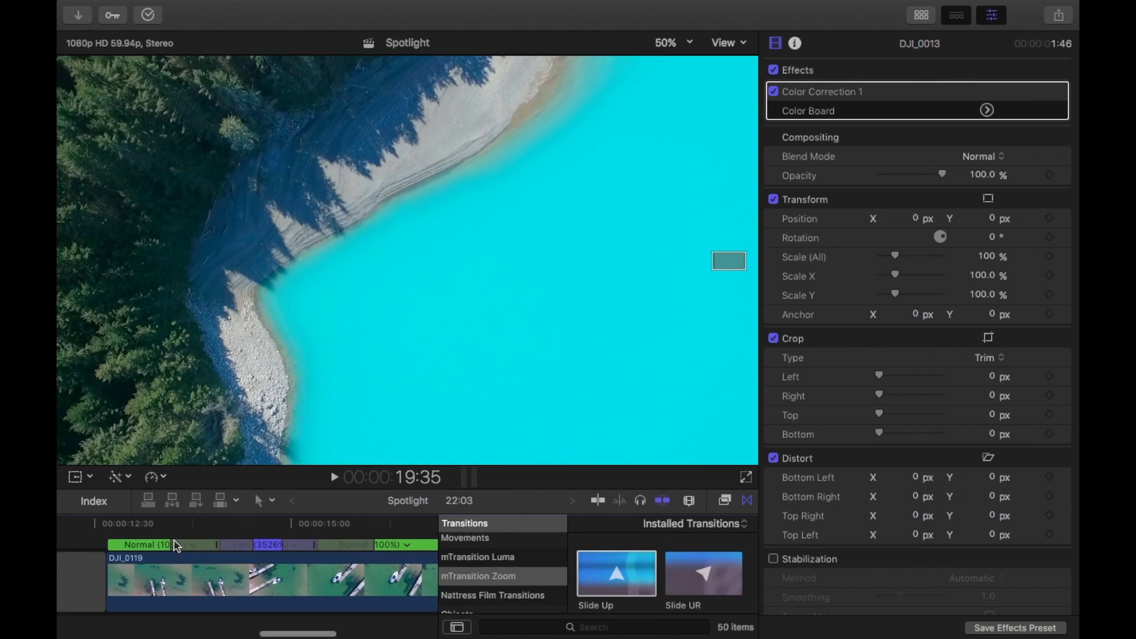
left_click_drag(173, 544, 280, 575)
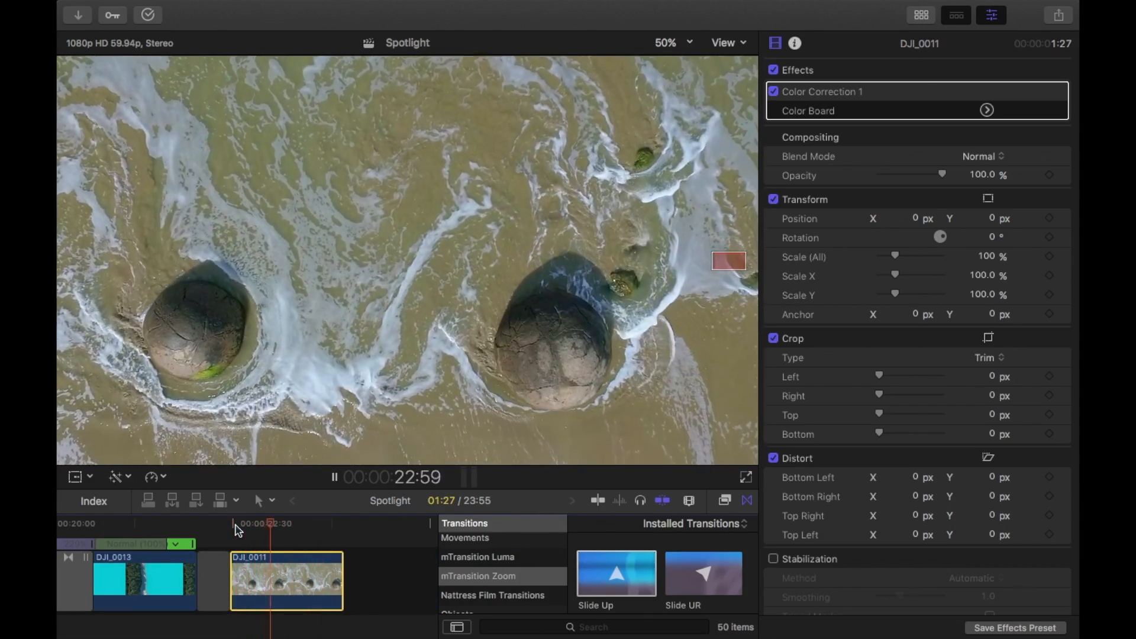
key("space")
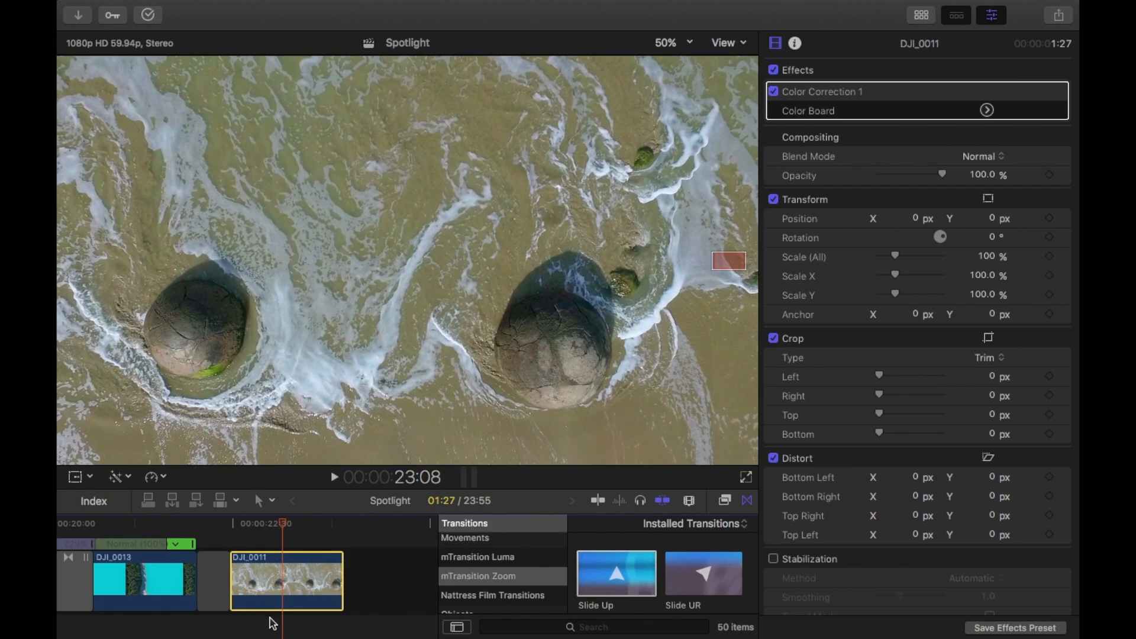
left_click_drag(285, 525, 349, 536)
key("super+v")
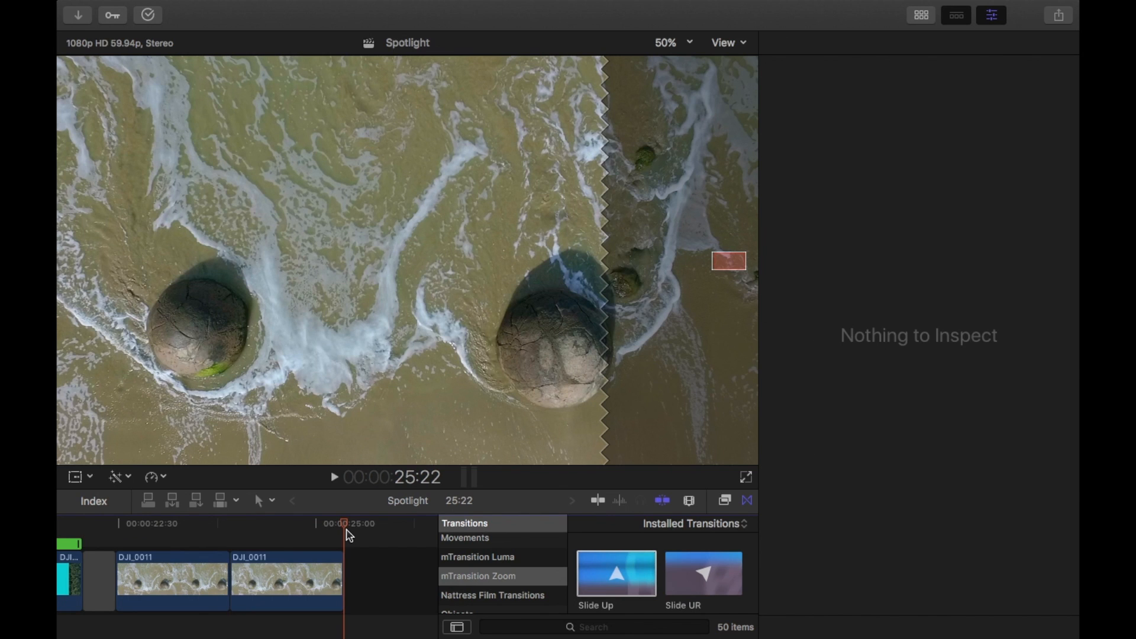
Reverse the second DJI_0011 clip at the end of the timeline and preview the playback across the cut
scroll(332, 542, "right", 3)
left_click(228, 543)
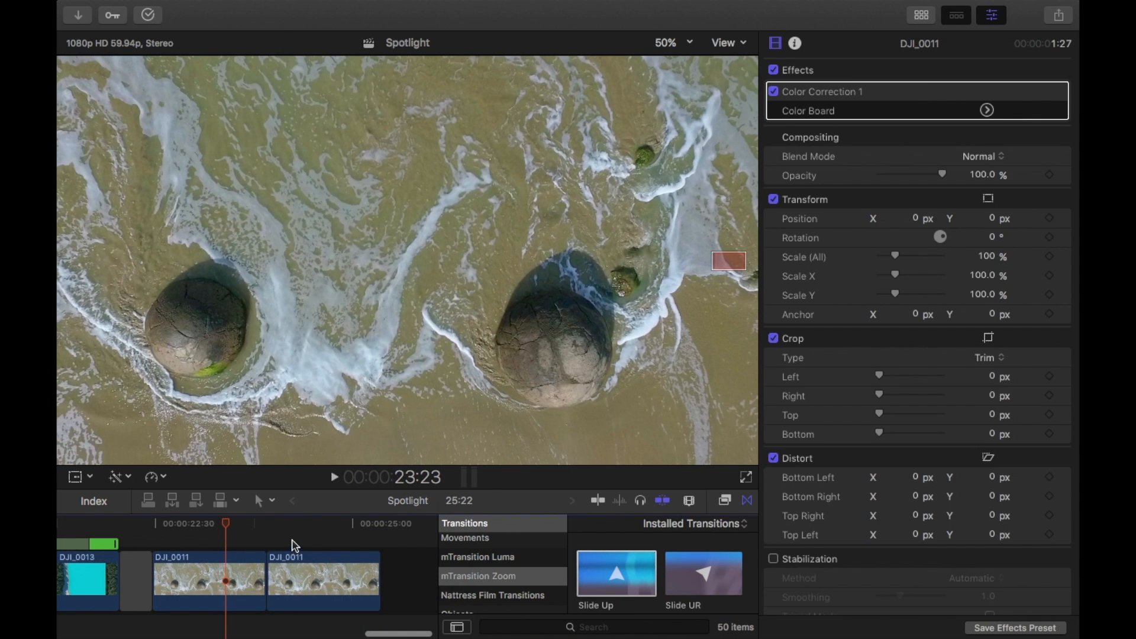
left_click(292, 565)
left_click(297, 570)
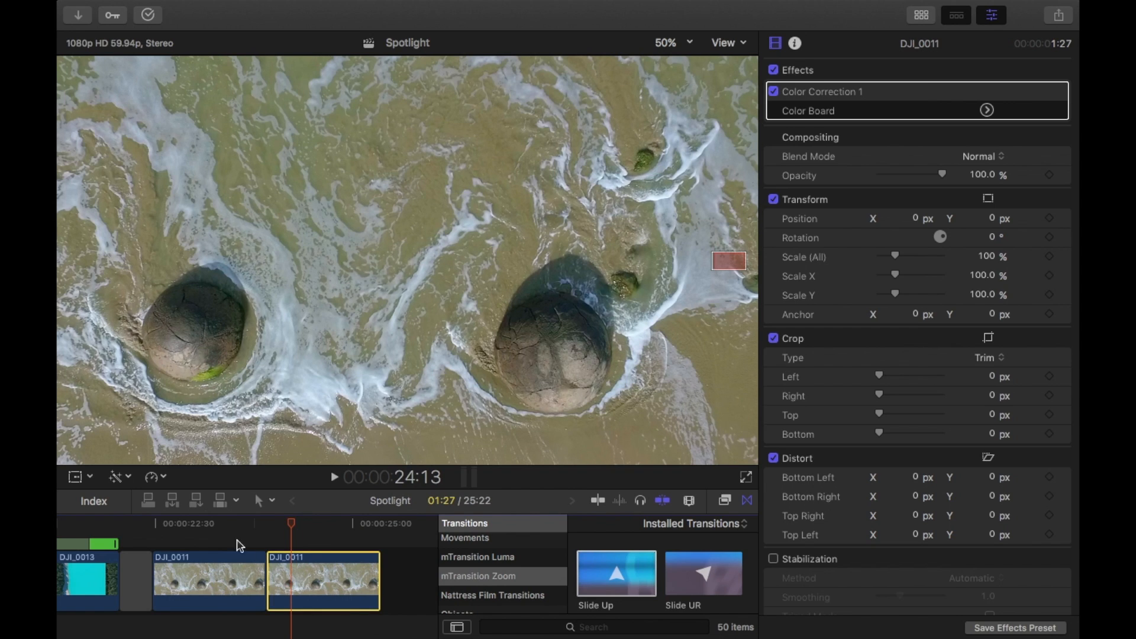
left_click(157, 477)
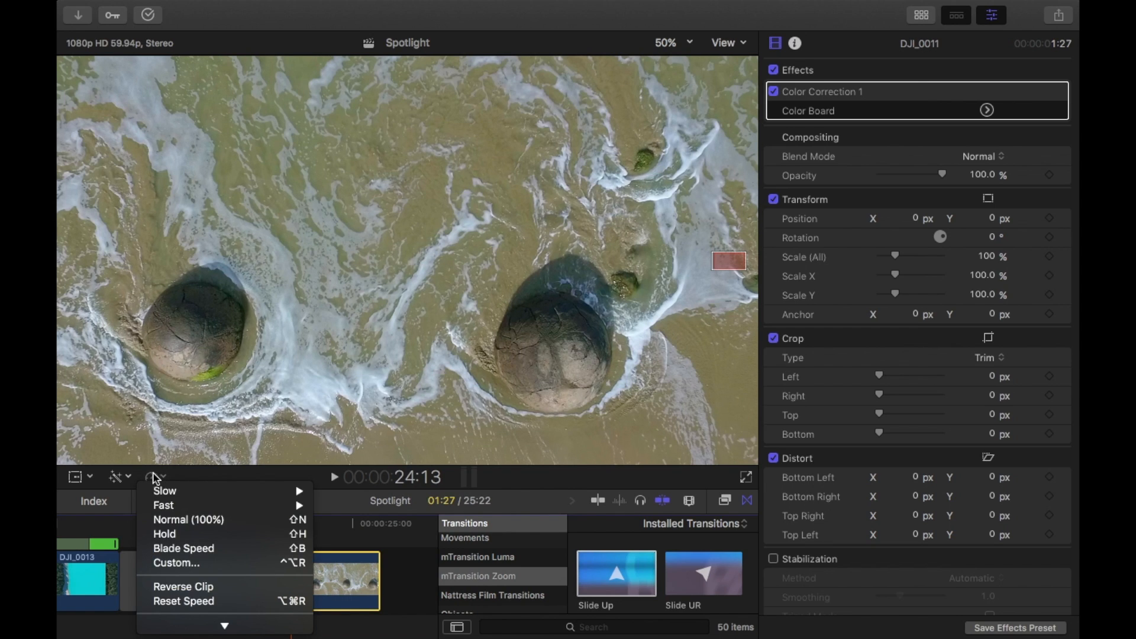
left_click(210, 587)
left_click(238, 526)
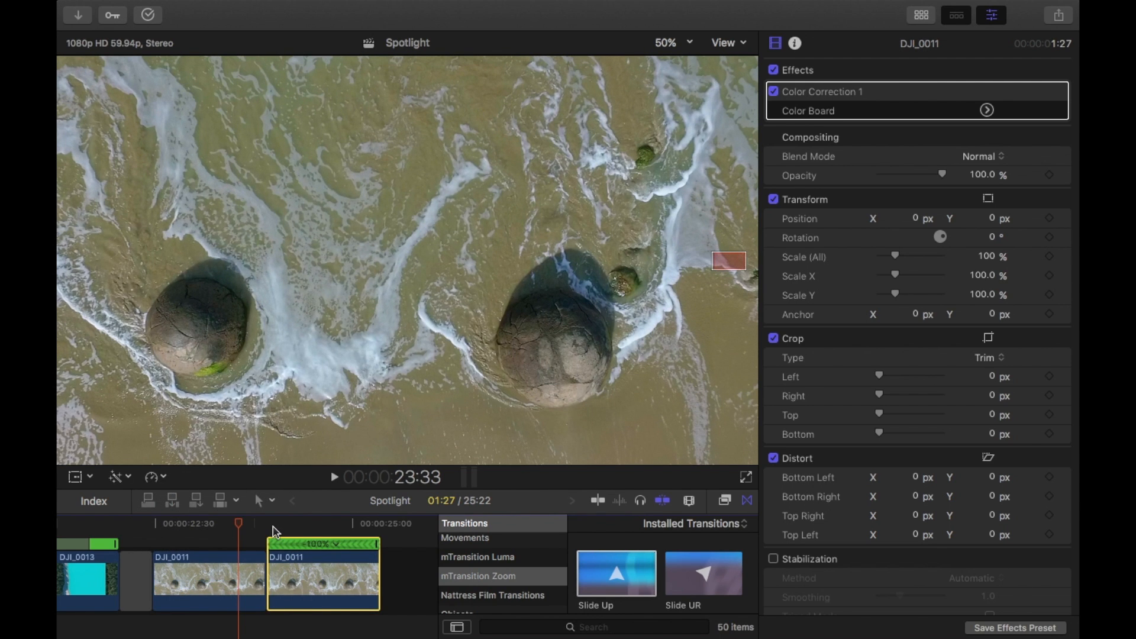
key("space")
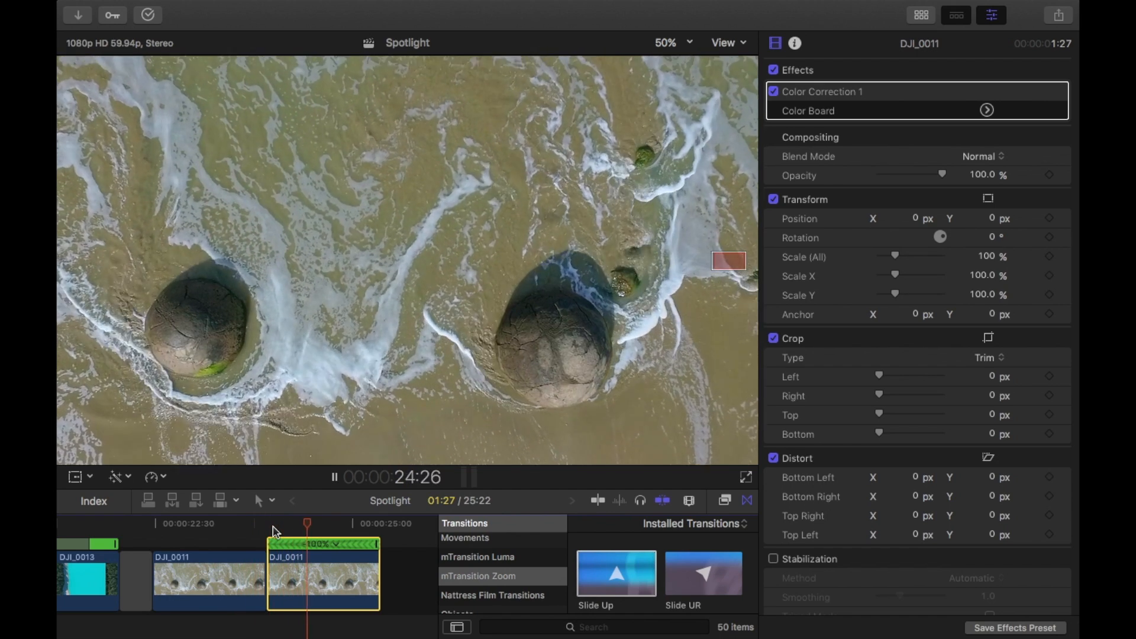
key("space")
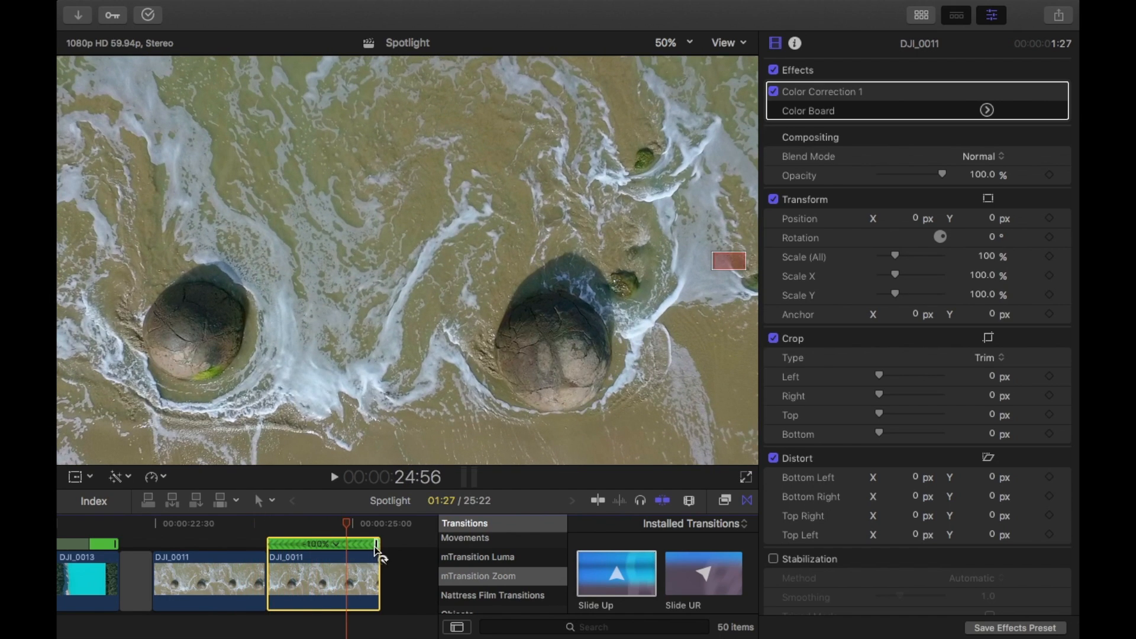
Speed up the reversed DJI_0011 clip until it lasts 50 frames, and play it together with the DJI_0011 clip before it
left_click_drag(376, 550, 353, 548)
left_click(242, 533)
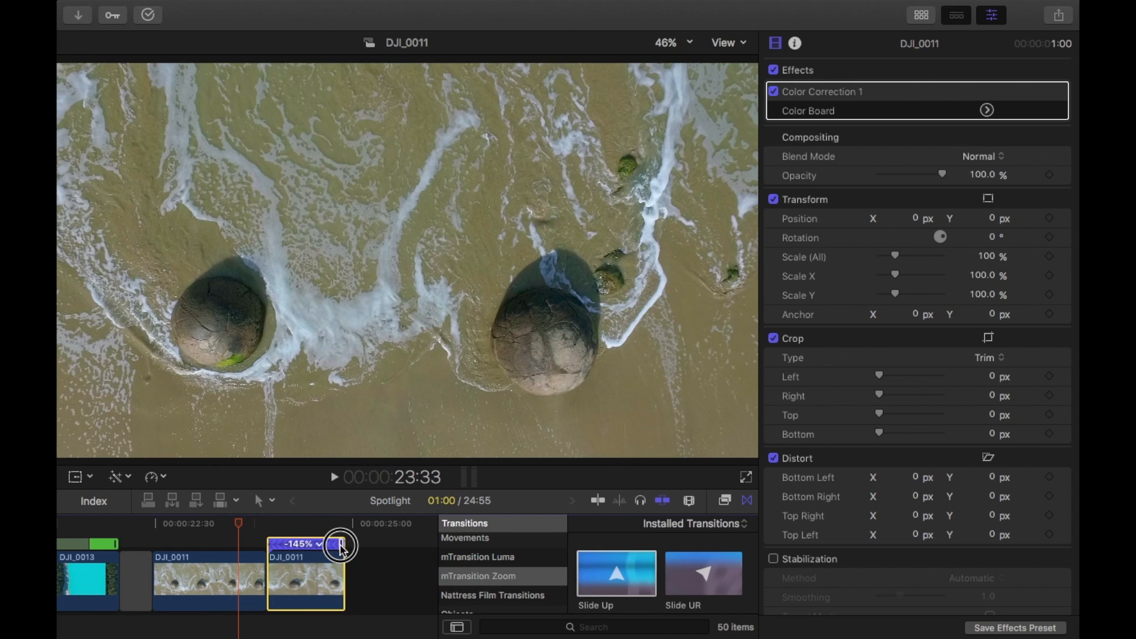
left_click_drag(345, 551, 330, 556)
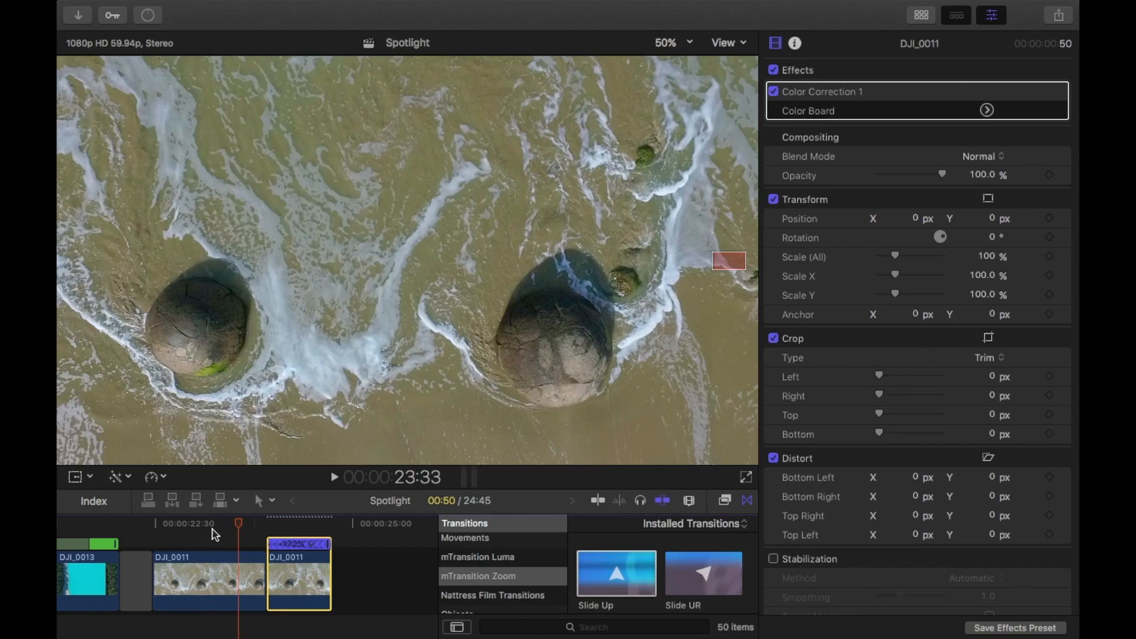
left_click(188, 558, "super")
key("slash")
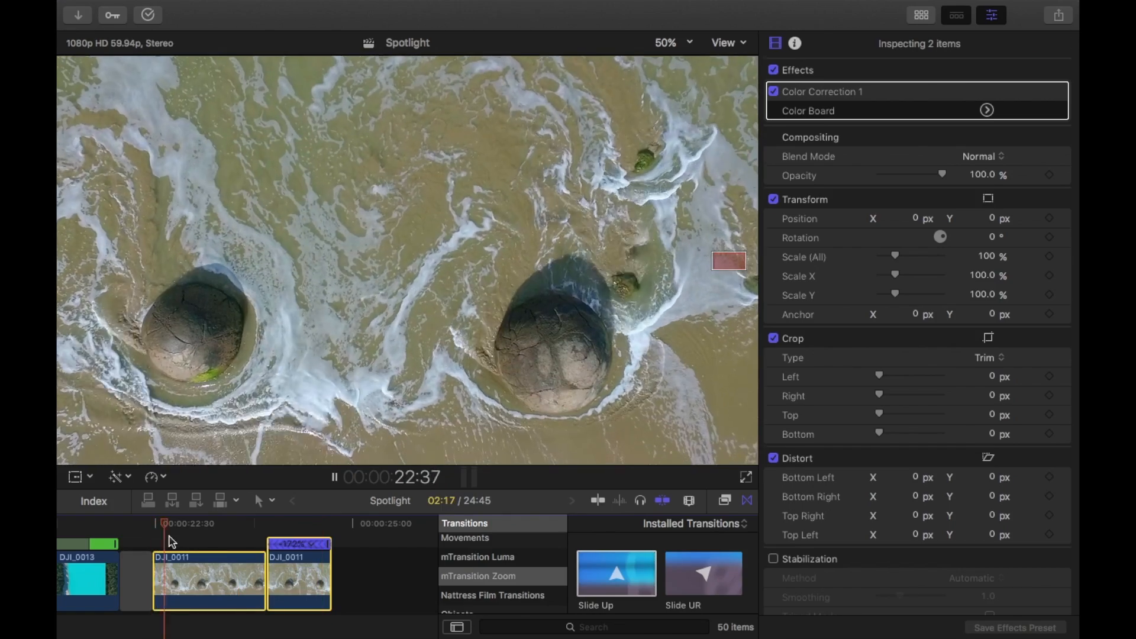